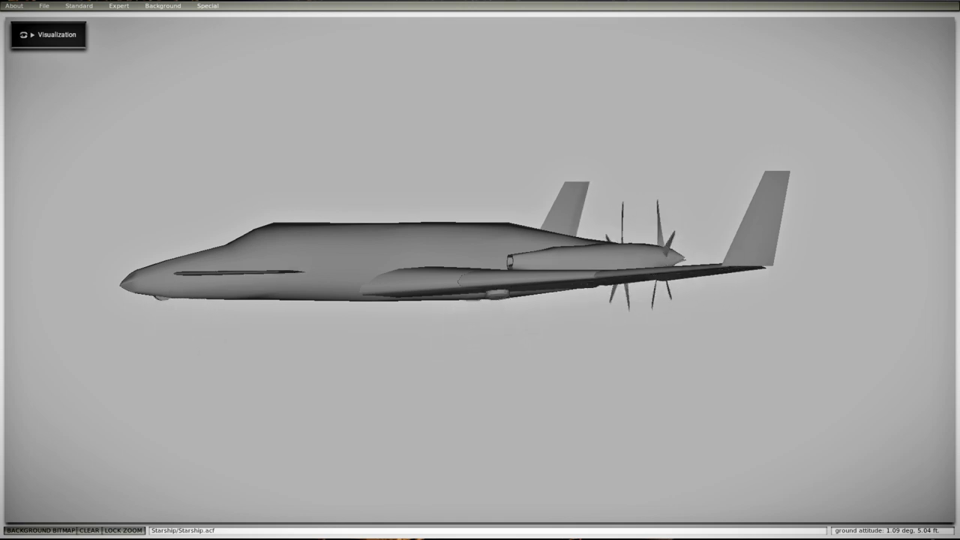
- Review the fuselage geometry in its section, top/bottom and front/back views, and close the fuselage editor
key("Left")
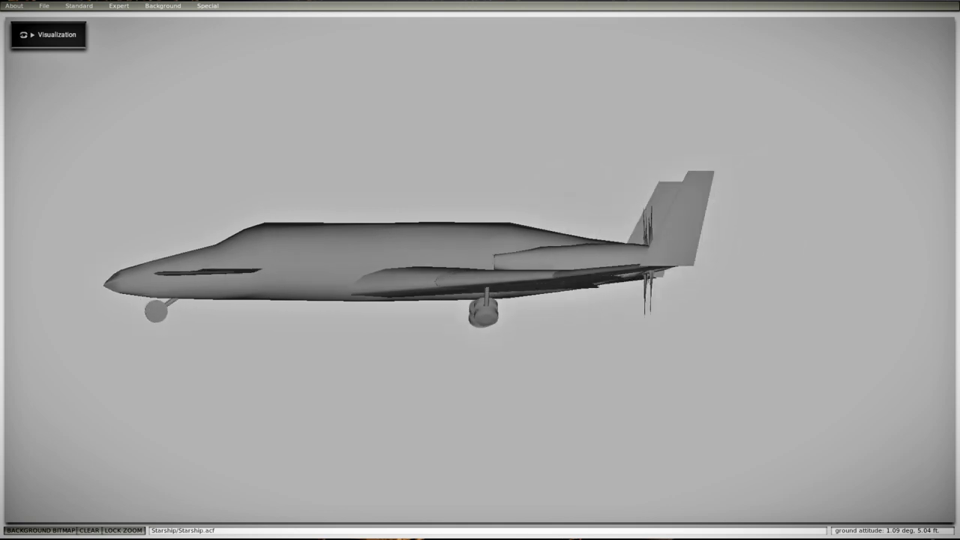
key("Right")
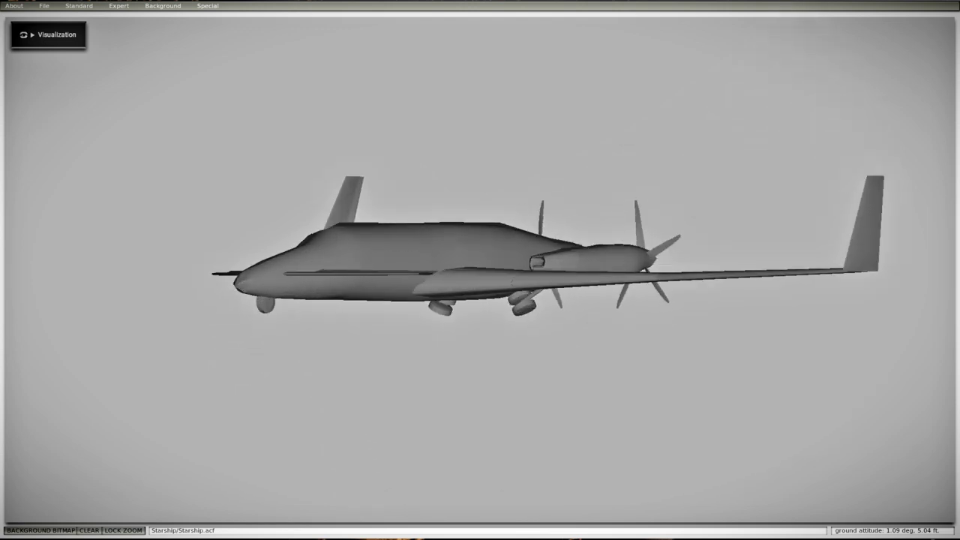
left_click(79, 5)
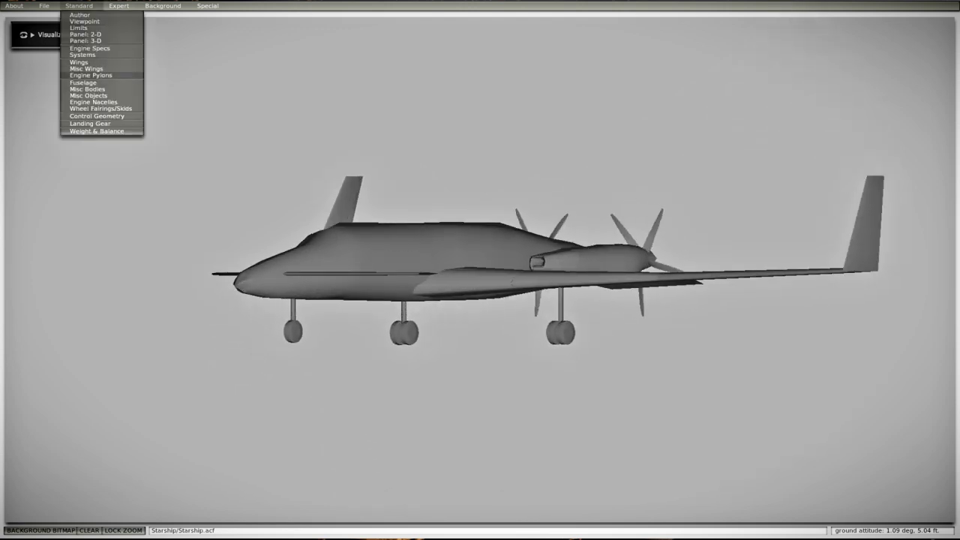
left_click(83, 83)
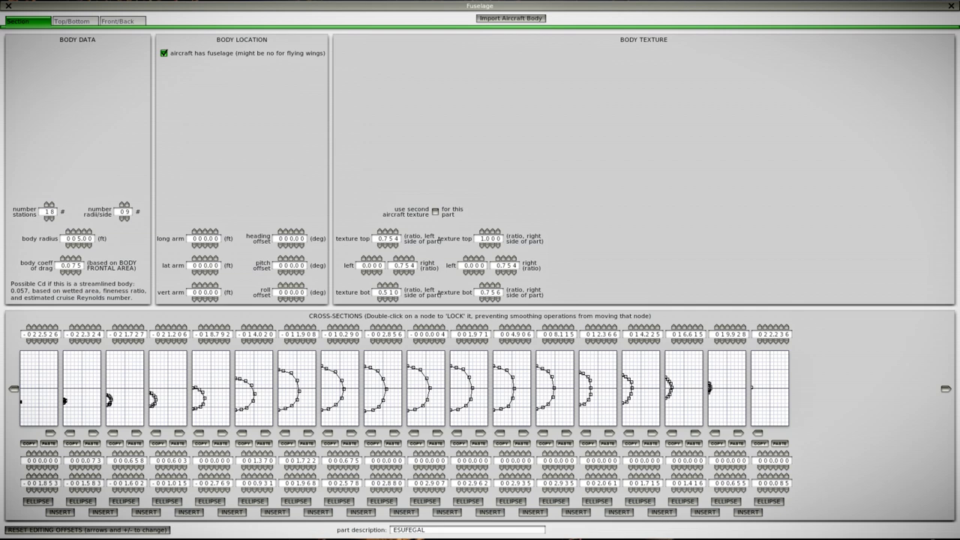
left_click(73, 21)
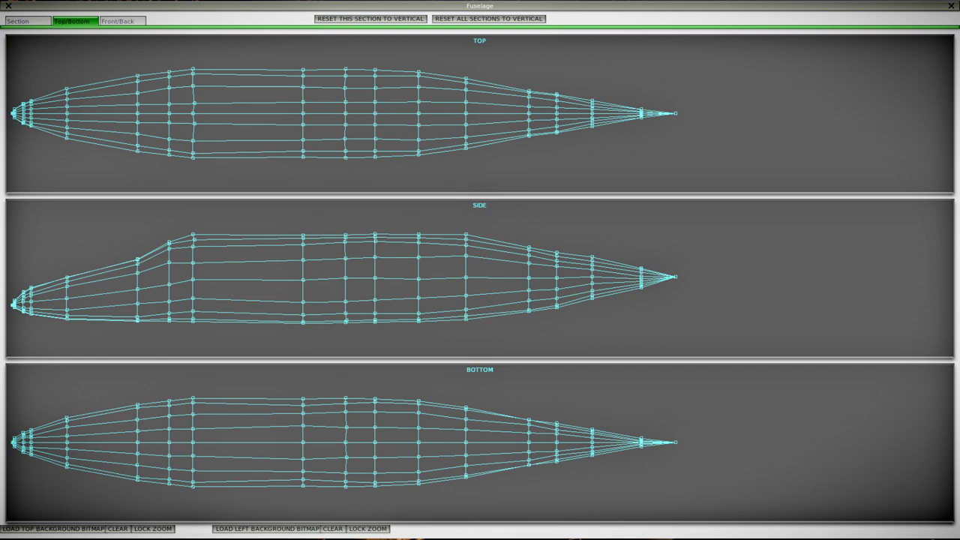
left_click(122, 21)
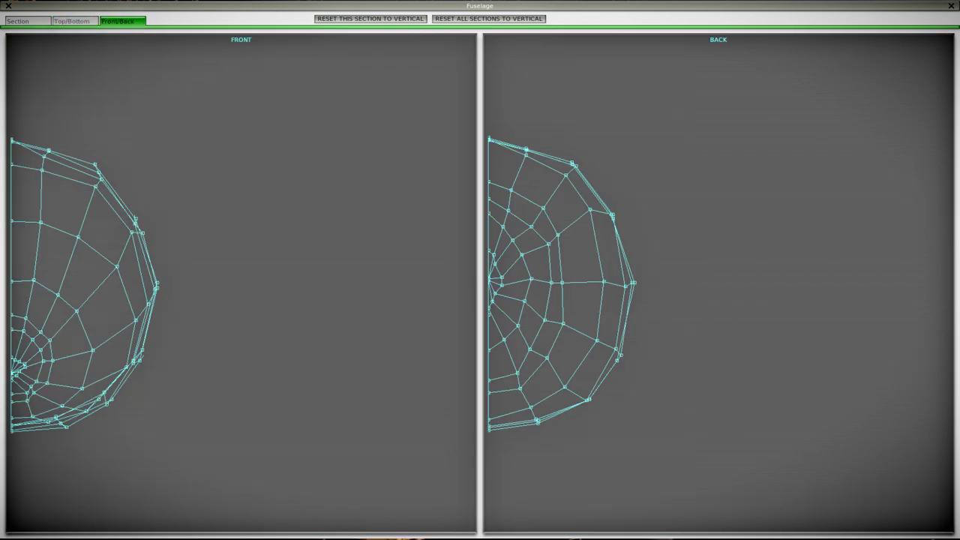
left_click(73, 21)
left_click(27, 21)
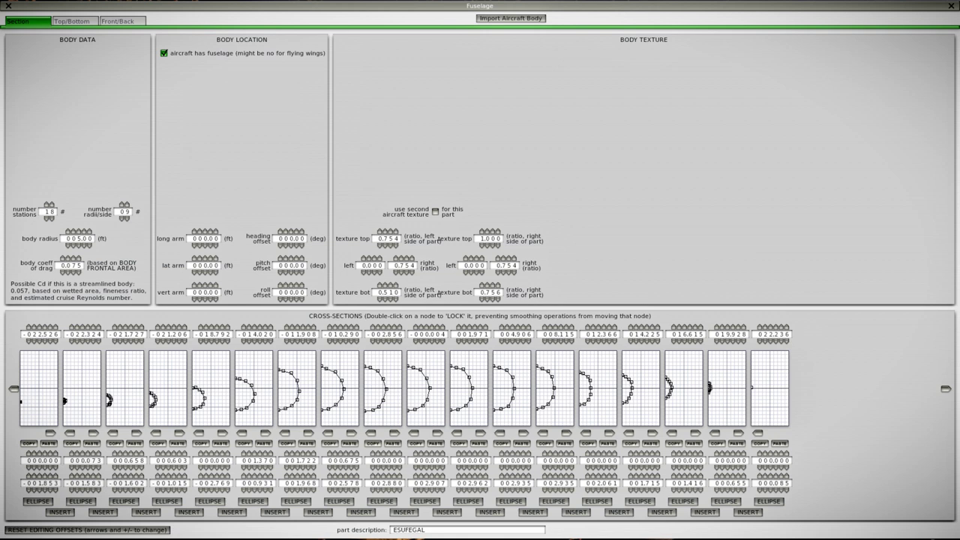
left_click(9, 5)
- Review the foil and element specs of Wing 1, Wing 2 and Wing 3, viewing the aircraft from its underside
left_click(79, 6)
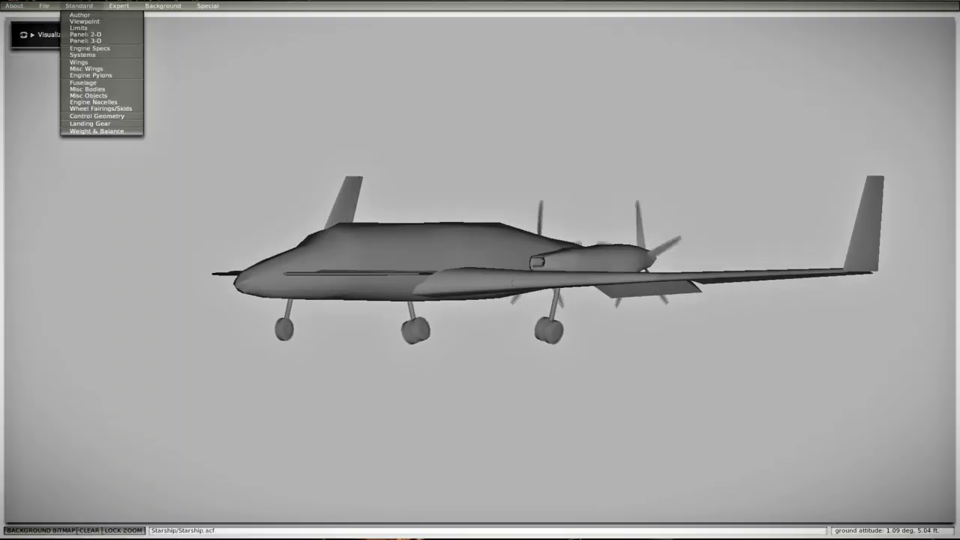
left_click(79, 61)
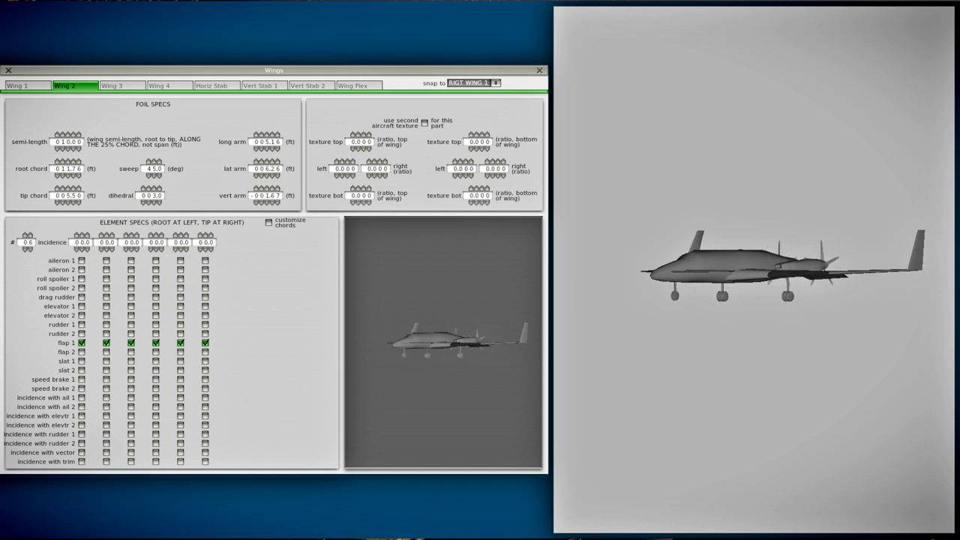
left_click(27, 86)
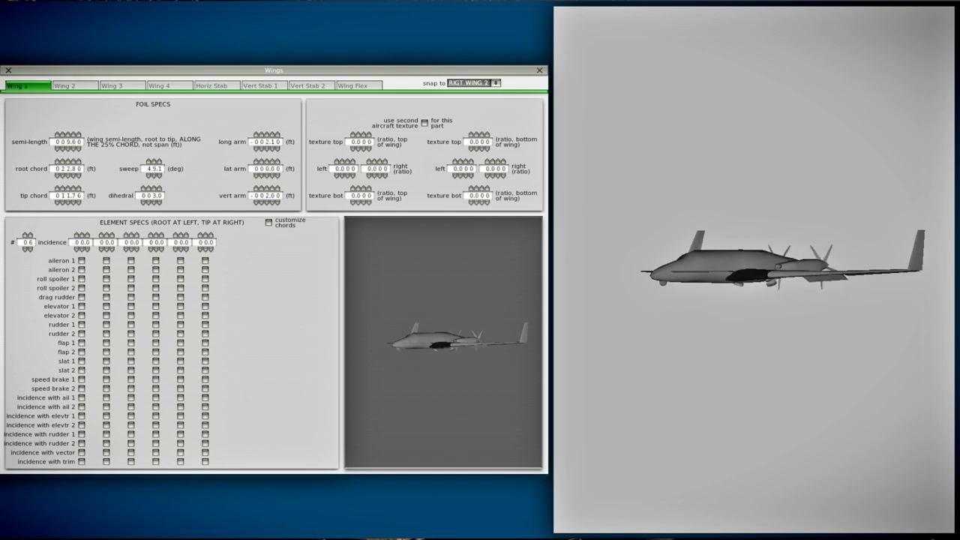
key("Down")
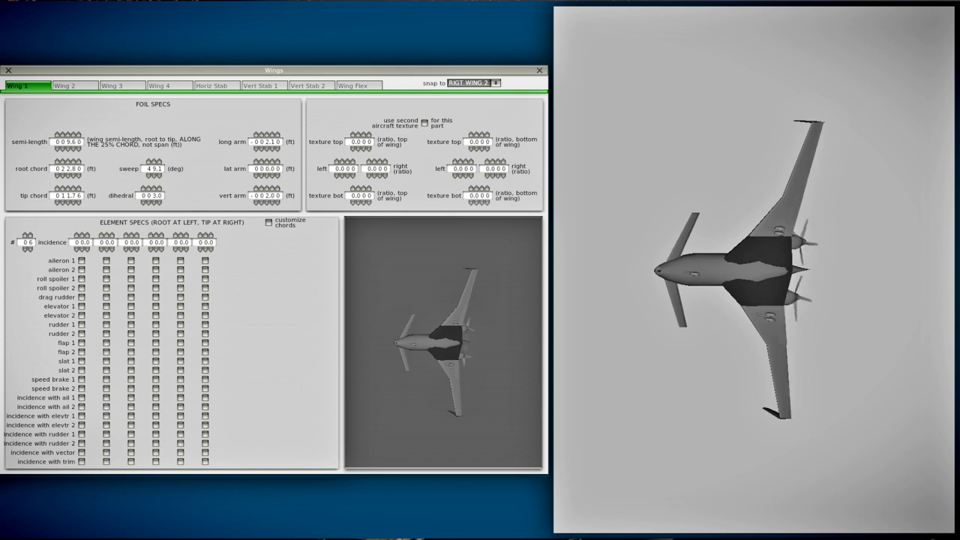
left_click(76, 85)
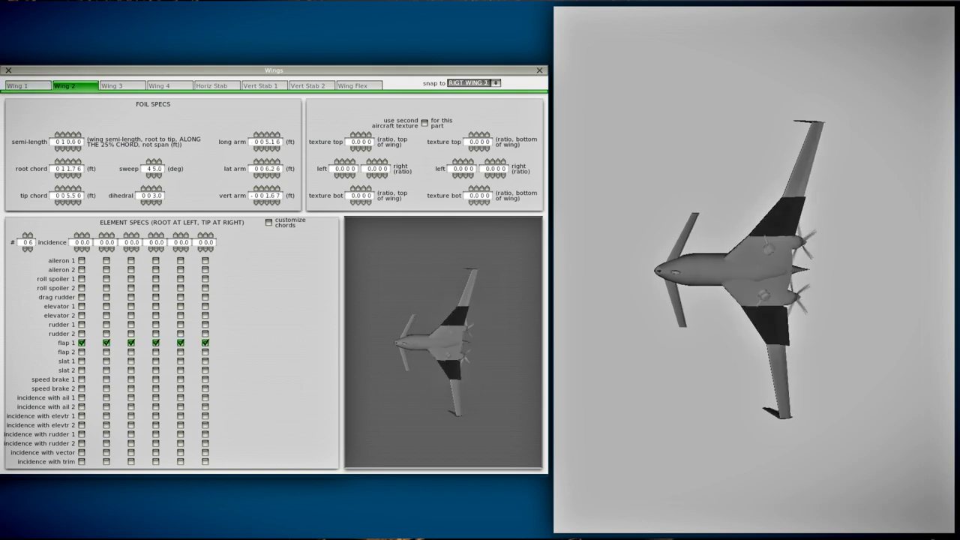
left_click(122, 85)
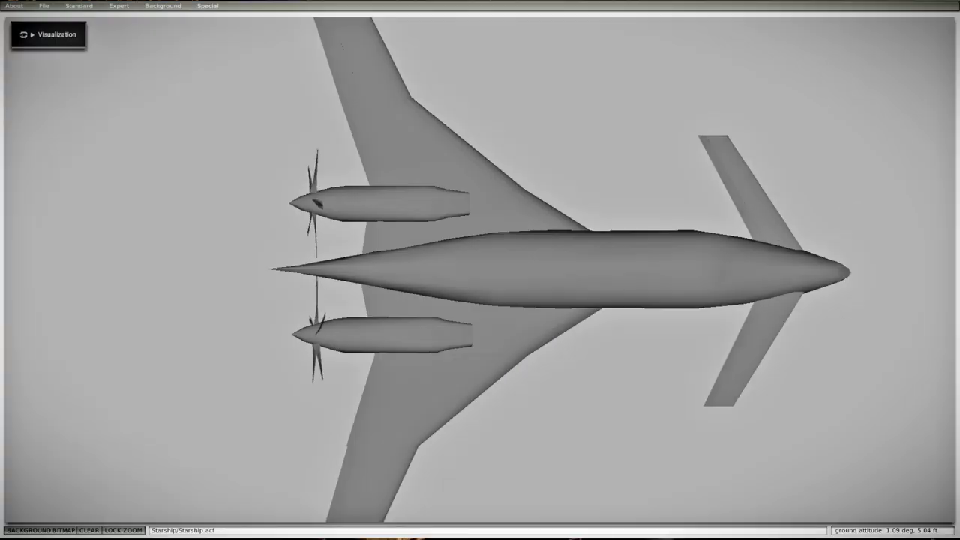
- Review the second engine nacelle's cross-sections and its top, side and bottom outlines, and close the nacelle editor
left_click(69, 3)
left_click(102, 102)
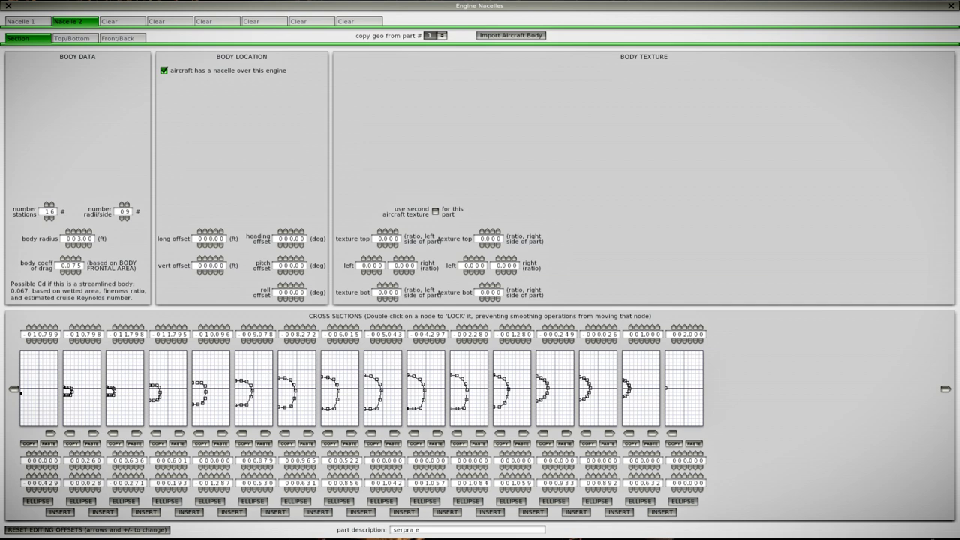
left_click(74, 39)
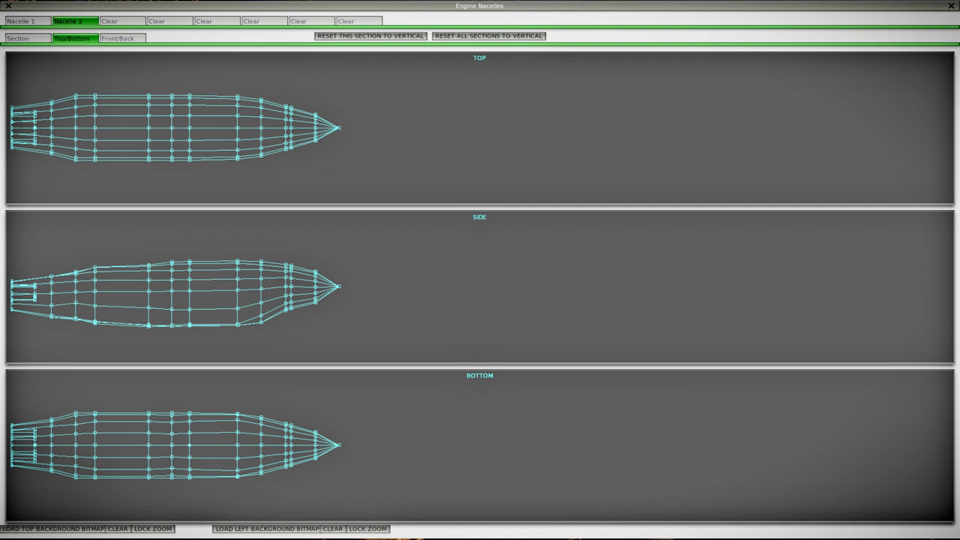
key("Return")
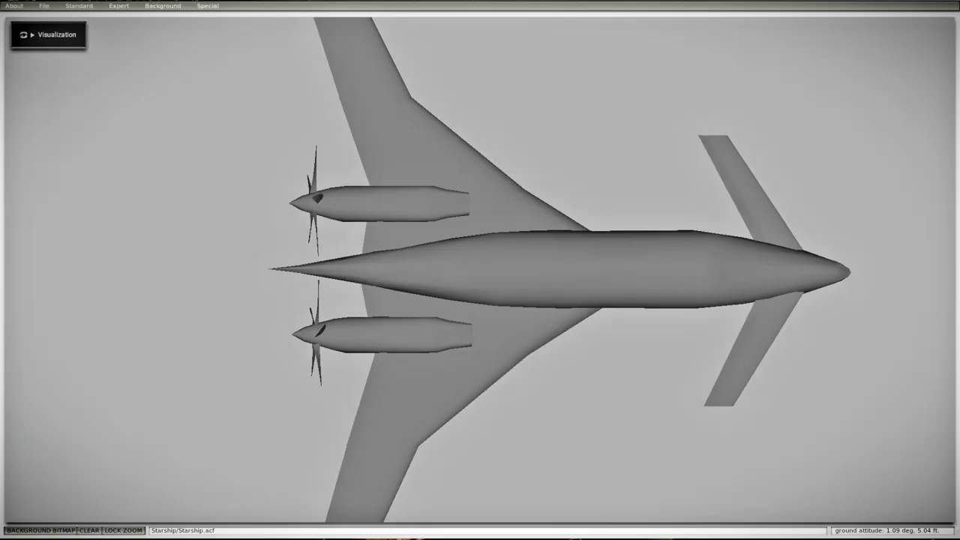
- Examine the aircraft model from above, from underneath and inverted, finishing with a level view from behind the wing
key("Left")
key("Left")
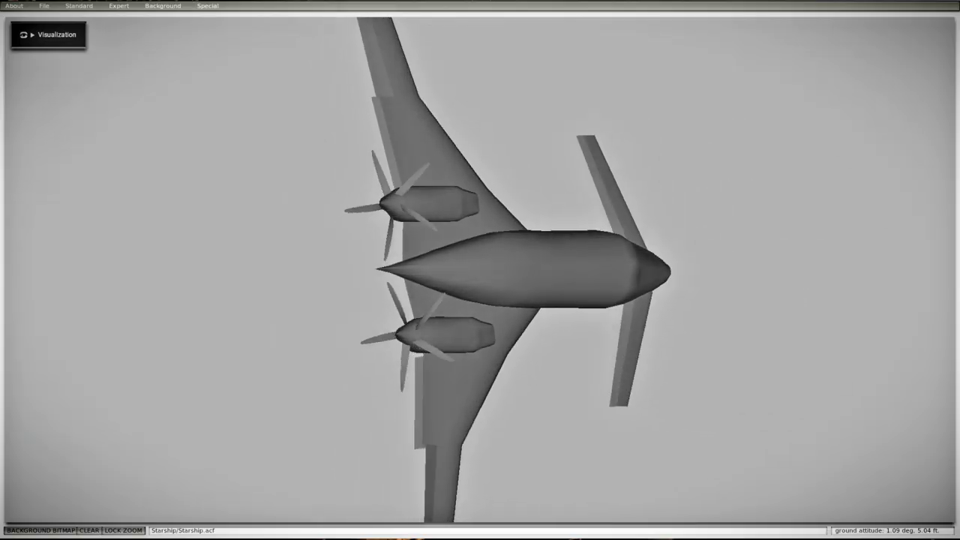
key("Down")
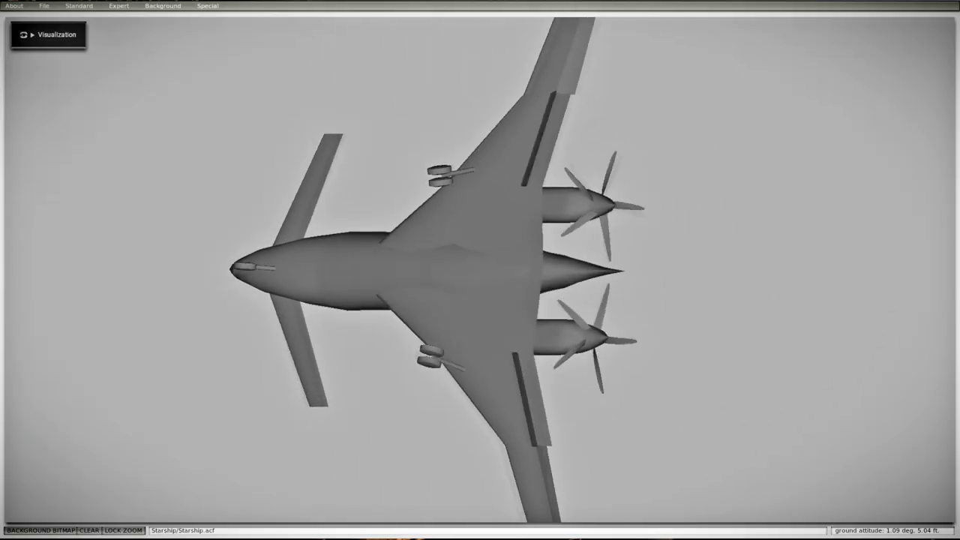
key("Down")
key("Down")
key("Down")
key("Down")
key("Down")
key("Down")
key("Down")
key("Down")
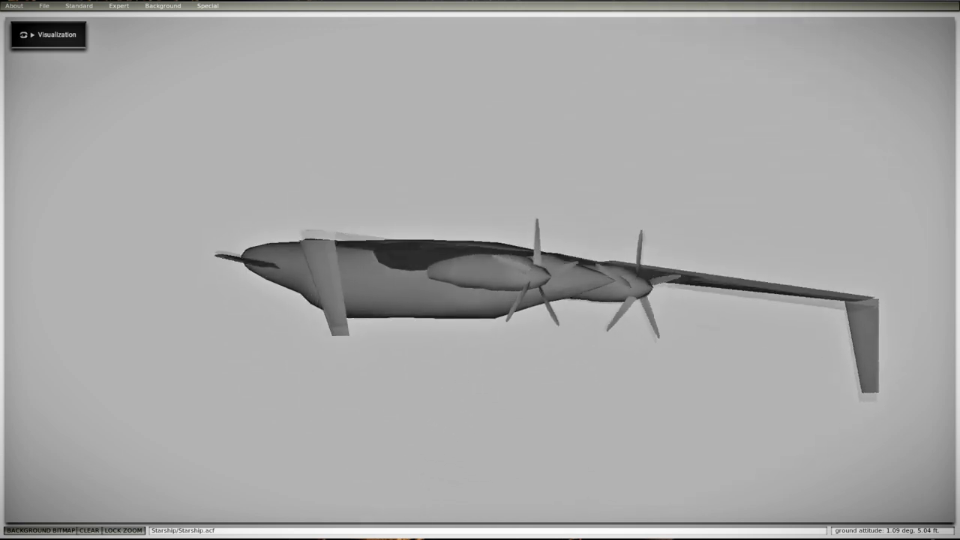
key("Down")
key("Down")
key("Down")
key("Down")
key("Down")
key("Down")
key("Down")
key("Down")
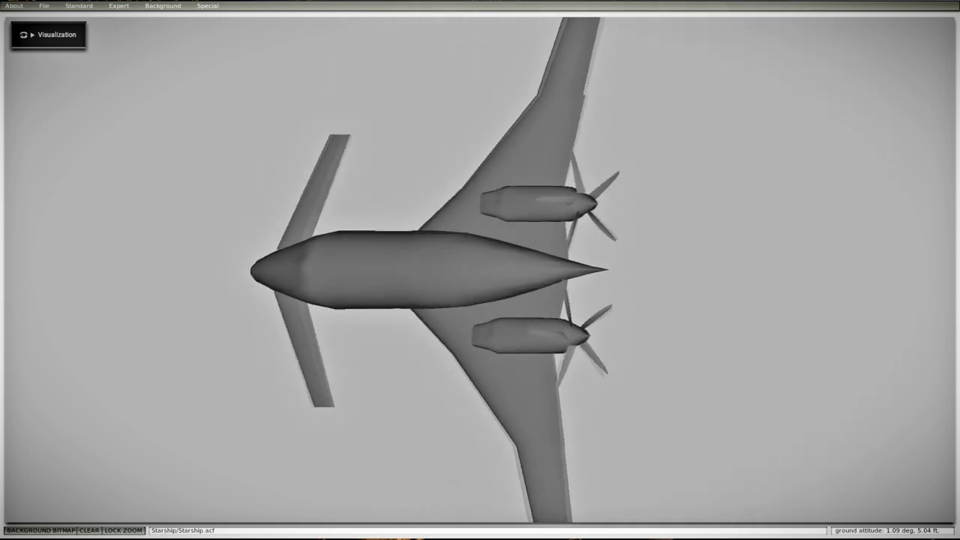
key("Down")
key("Down")
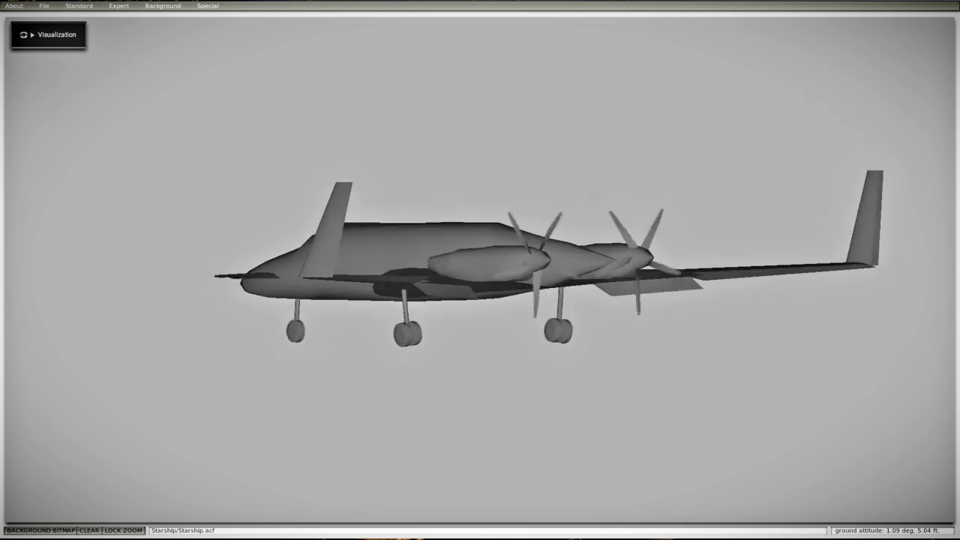
- Examine the aircraft at a nearly level angle from both sides, the nose and the rear
key("Right")
key("Right")
key("Right")
key("Right")
key("Right")
key("Right")
key("Right")
key("Right")
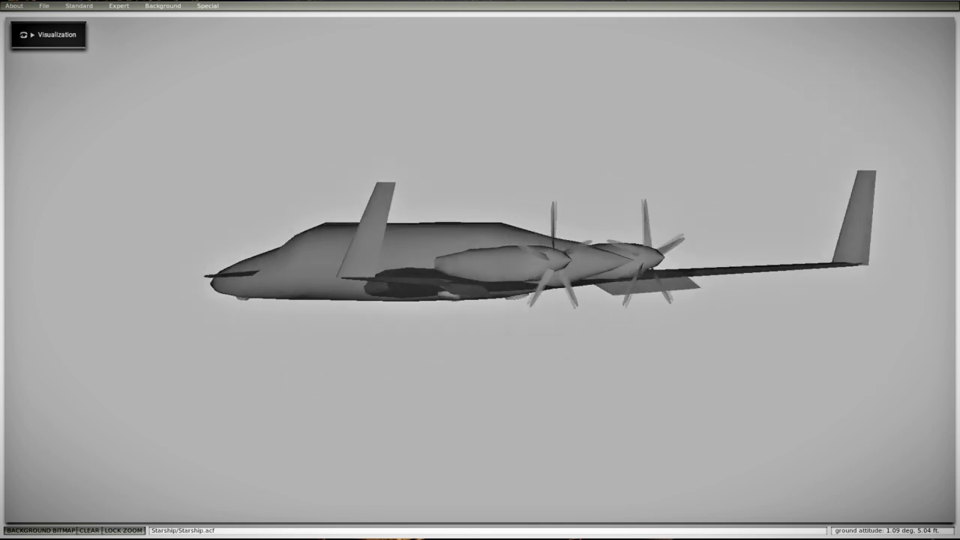
key("Right")
key("Right")
key("Right")
key("Right")
key("Right")
key("Right")
key("Right")
key("Right")
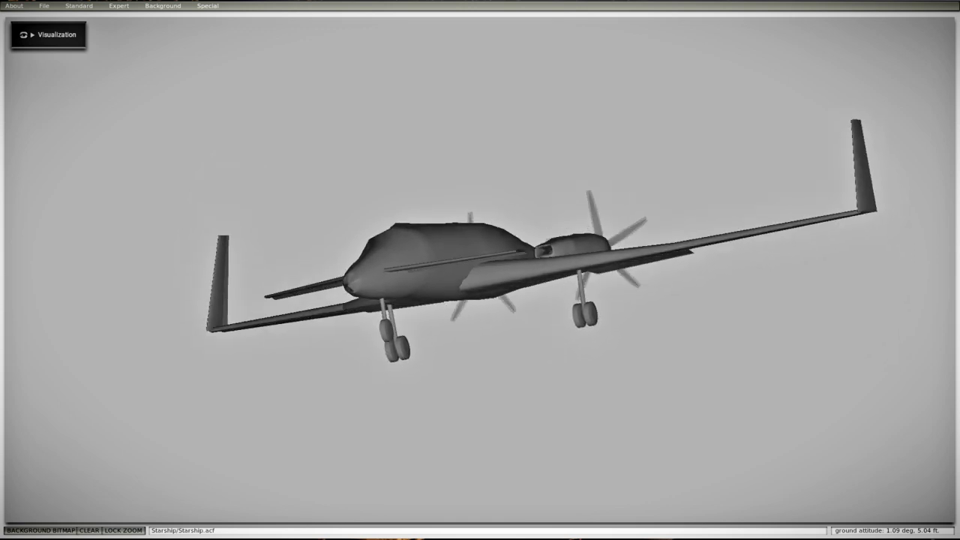
key("Up")
key("Up")
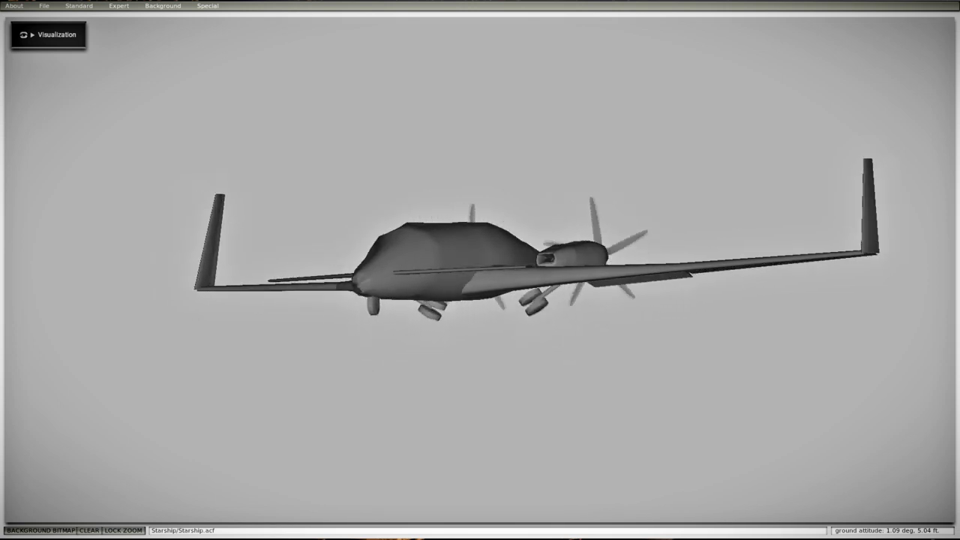
key("Right")
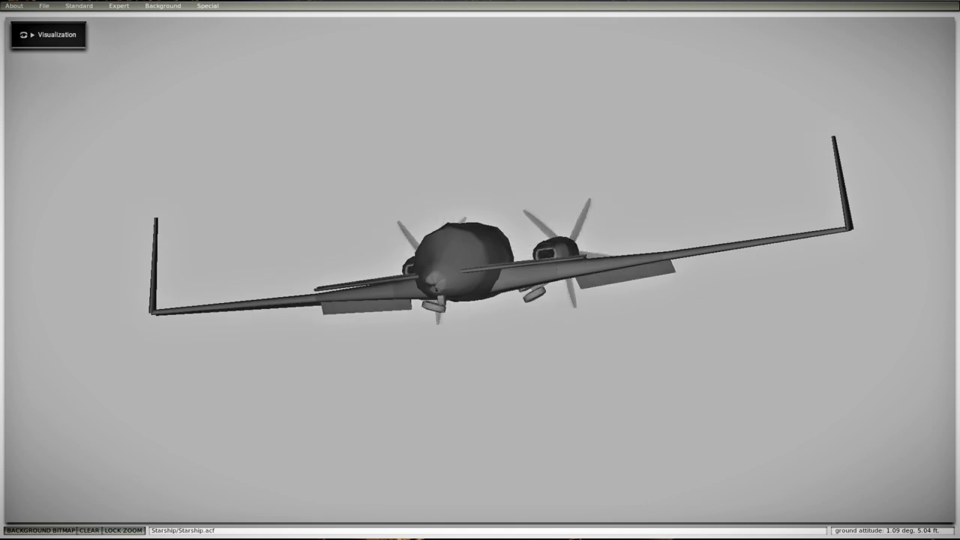
key("Right")
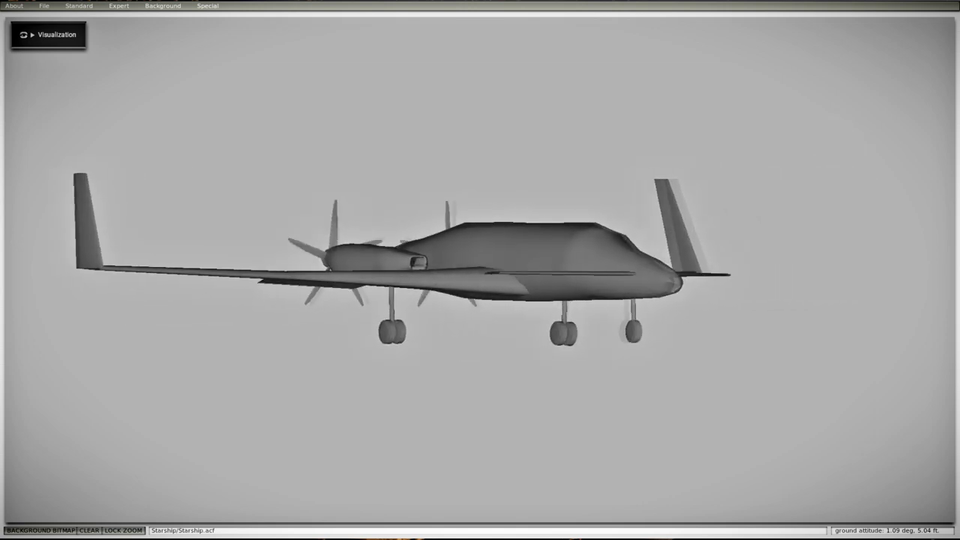
key("Right")
key("Right")
key("Right")
key("Right")
key("Right")
key("Right")
key("Right")
key("Right")
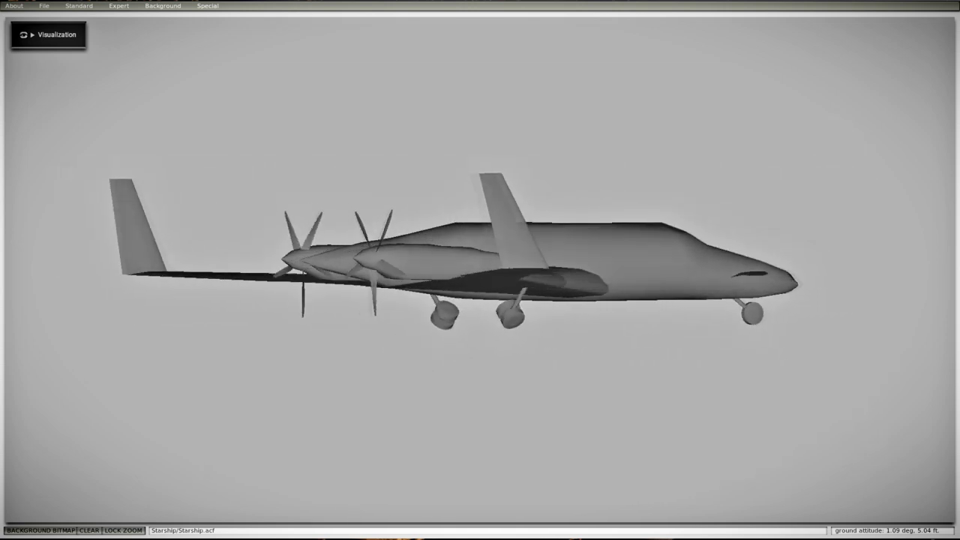
key("Right")
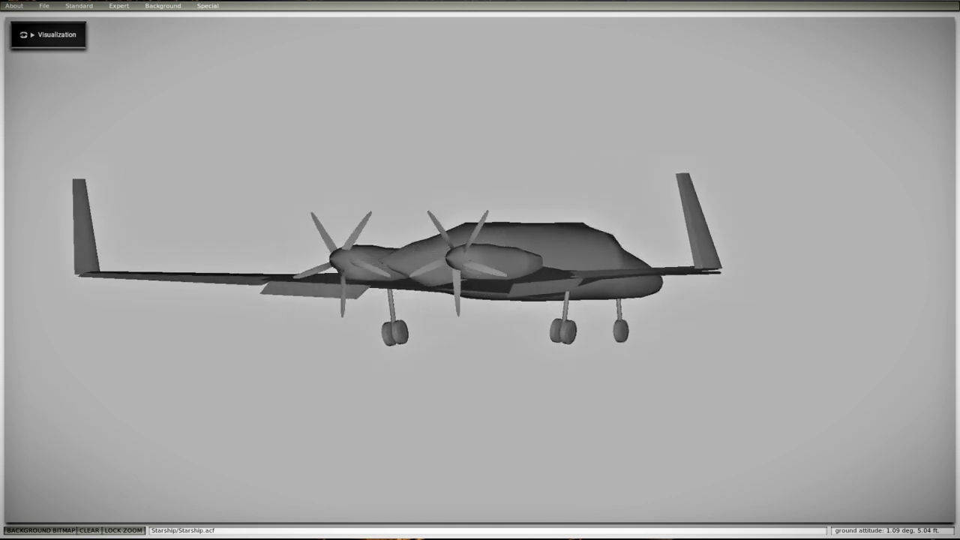
- Examine the aircraft from the nose, directly above and a raised side angle, covering the wings, canard, nacelles and winglets
key("Left")
key("Left")
key("Left")
key("Left")
key("Left")
key("Left")
key("Left")
key("Left")
key("Left")
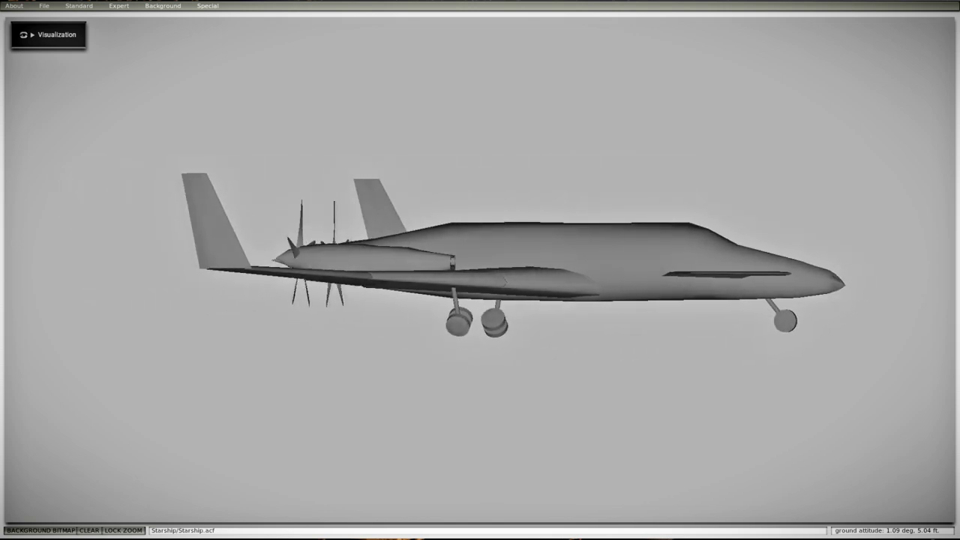
key("Left")
key("Left")
key("Left")
key("Up")
key("Up")
key("Up")
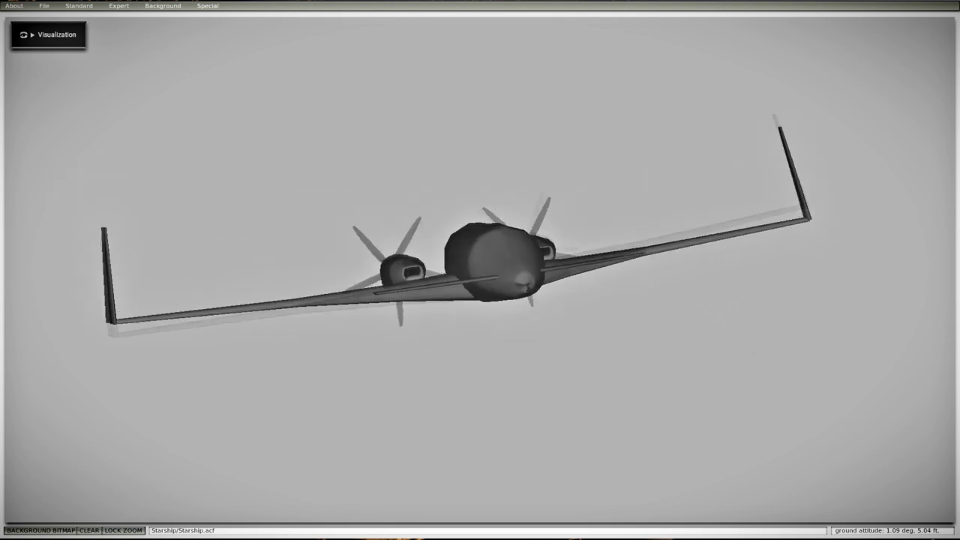
key("Right")
key("Right")
key("Right")
key("Right")
key("Right")
key("Right")
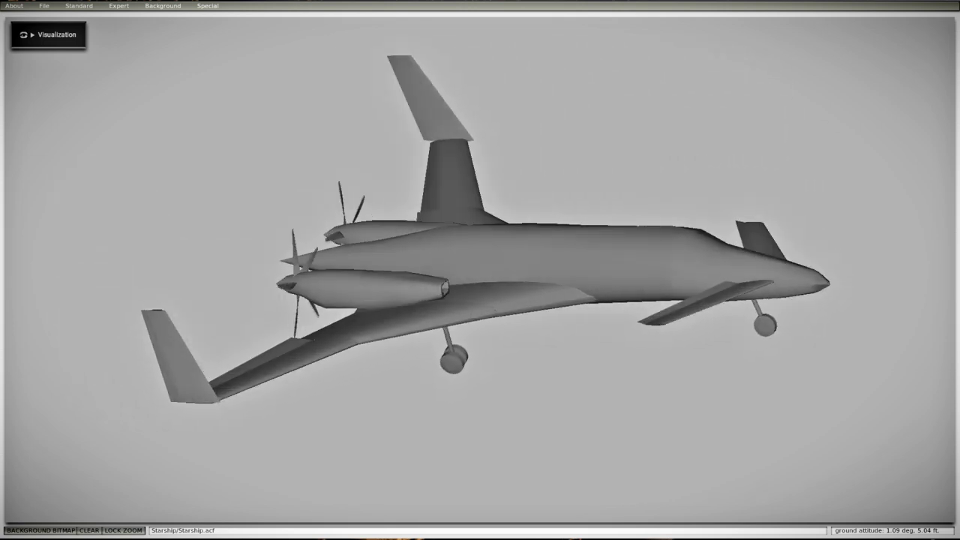
key("Up")
key("Up")
key("Up")
key("Up")
key("Up")
key("Up")
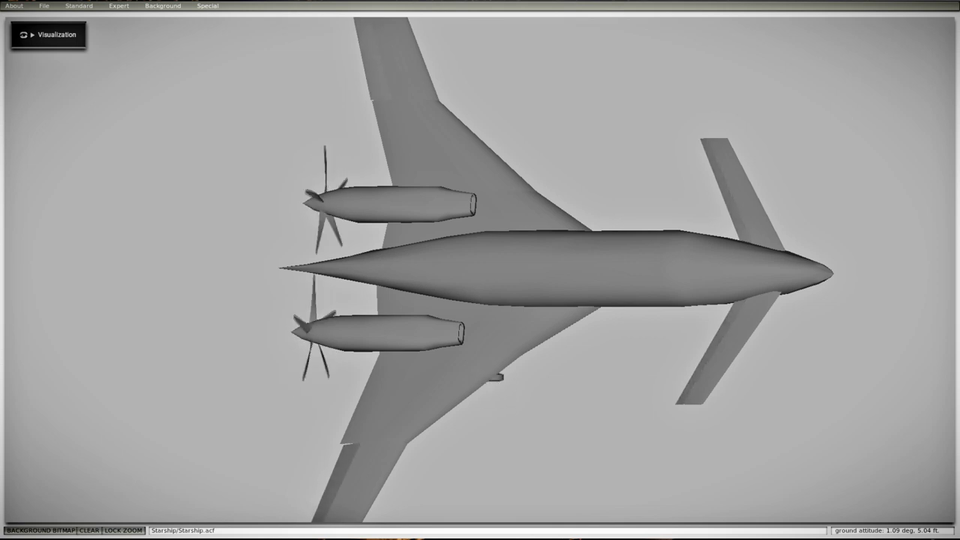
key("Down")
key("Down")
key("Down")
key("Down")
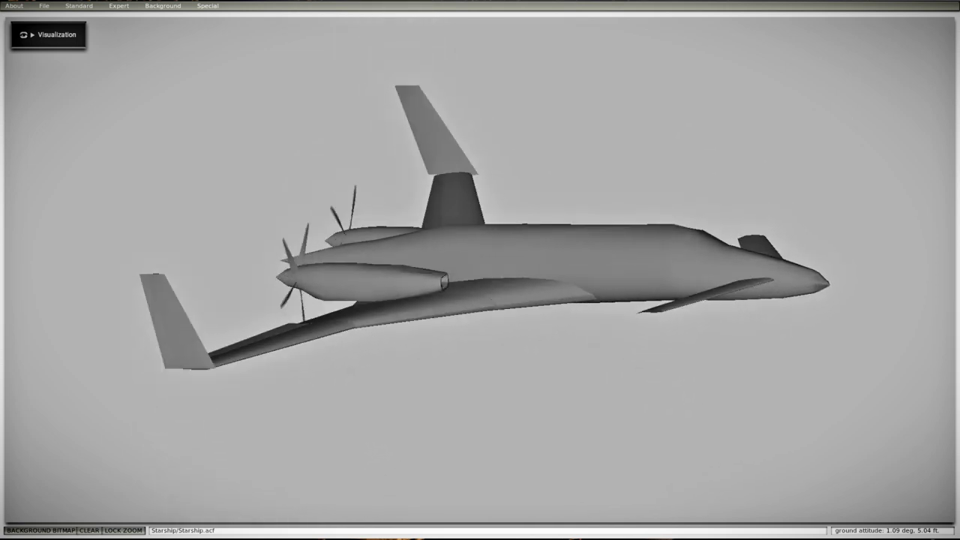
key("Left")
key("Left")
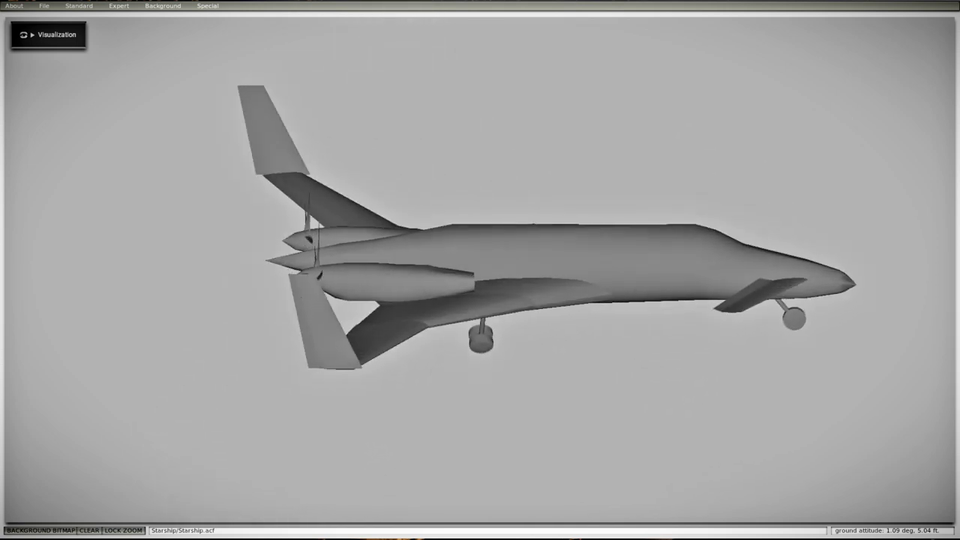
key("Down")
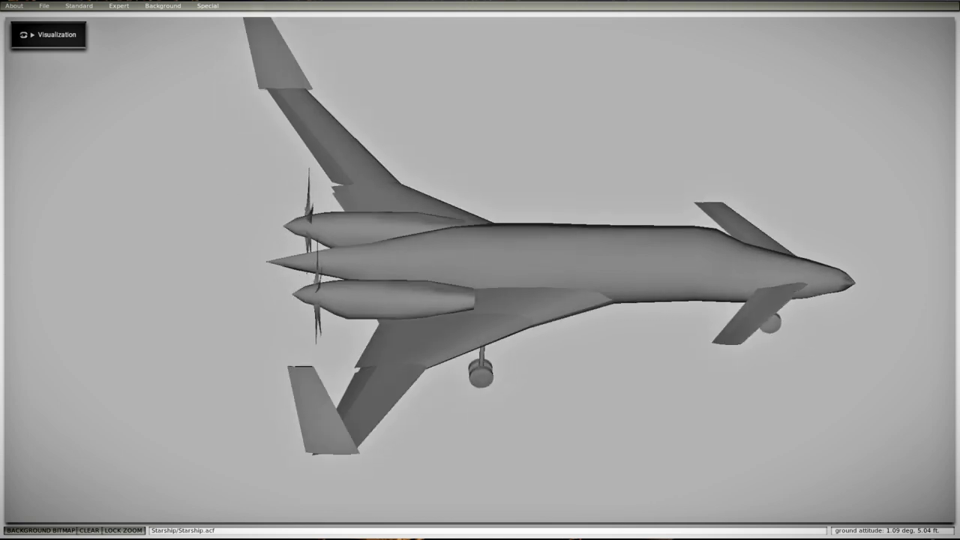
- Review the landing gear definition and examine the aircraft from a level side view and from ahead of the wing
key("Up")
key("Left")
left_click(79, 5)
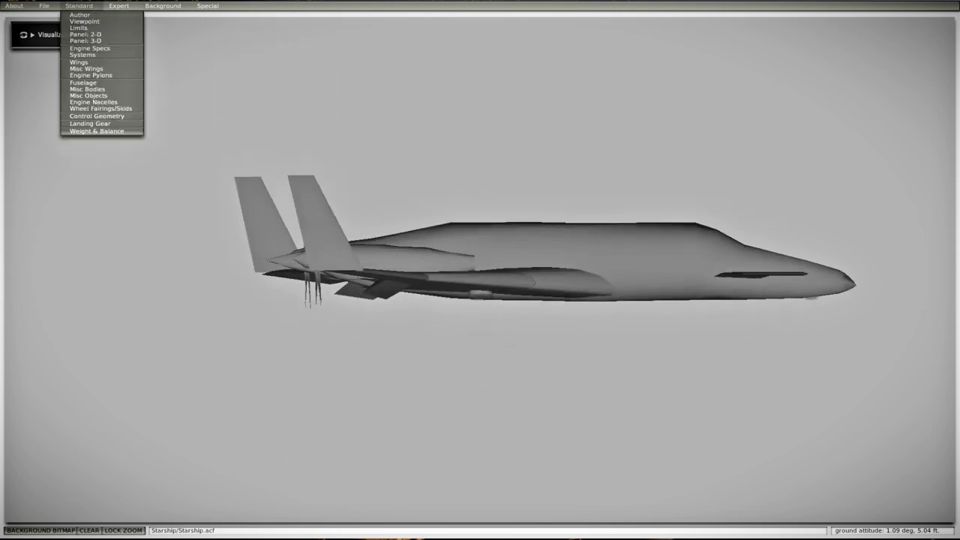
left_click(90, 123)
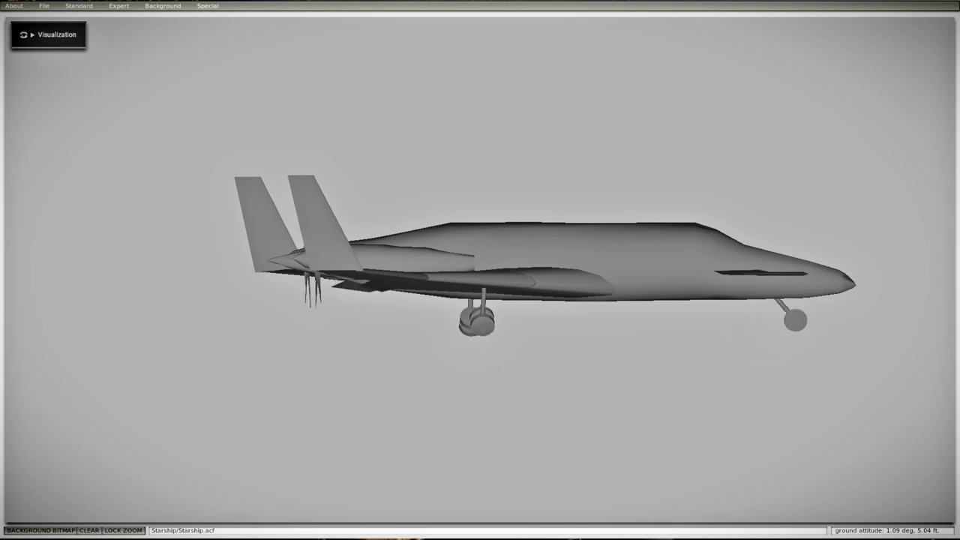
key("Right")
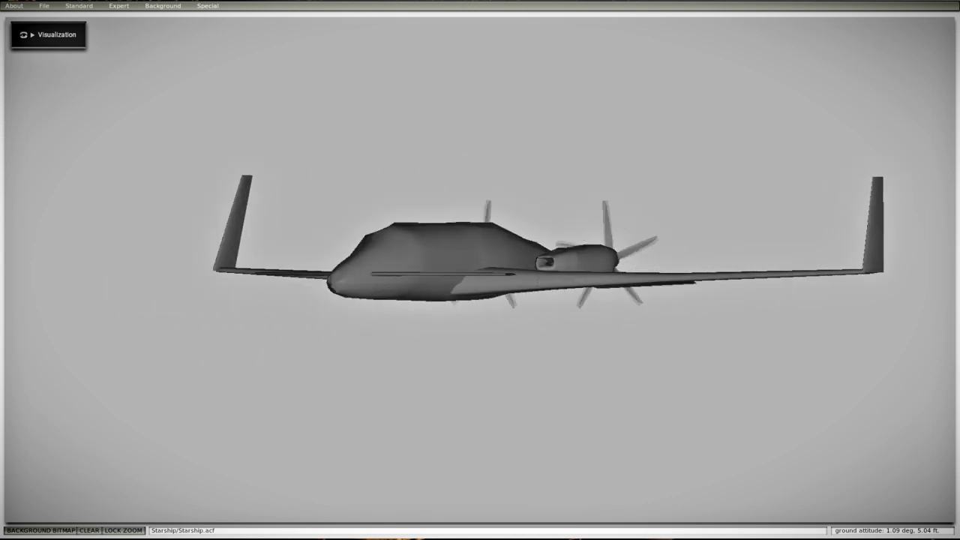
- Review the aircraft's weight and balance data: centre of gravity, weights, CG loading entries, CG check plot and fuel tanks
left_click(163, 6)
left_click(207, 6)
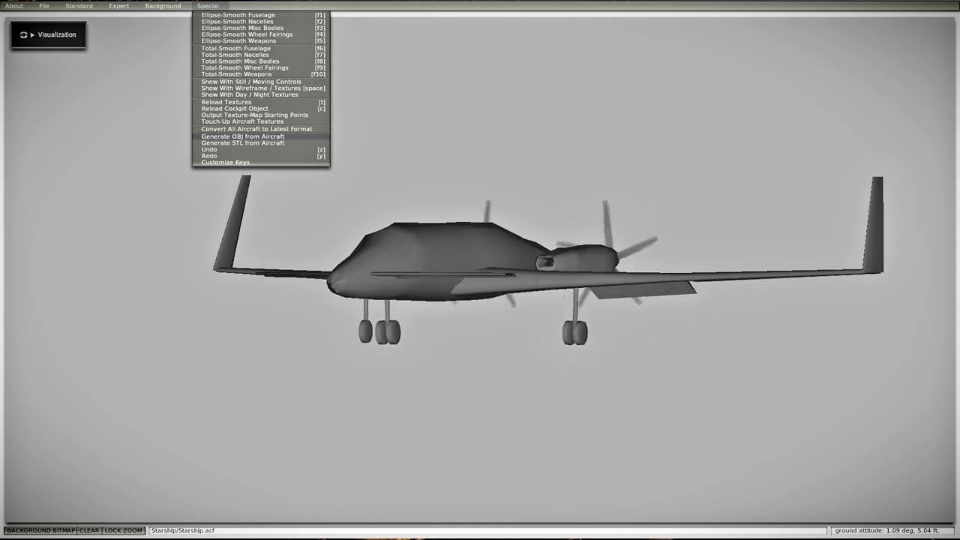
mouse_move(79, 5)
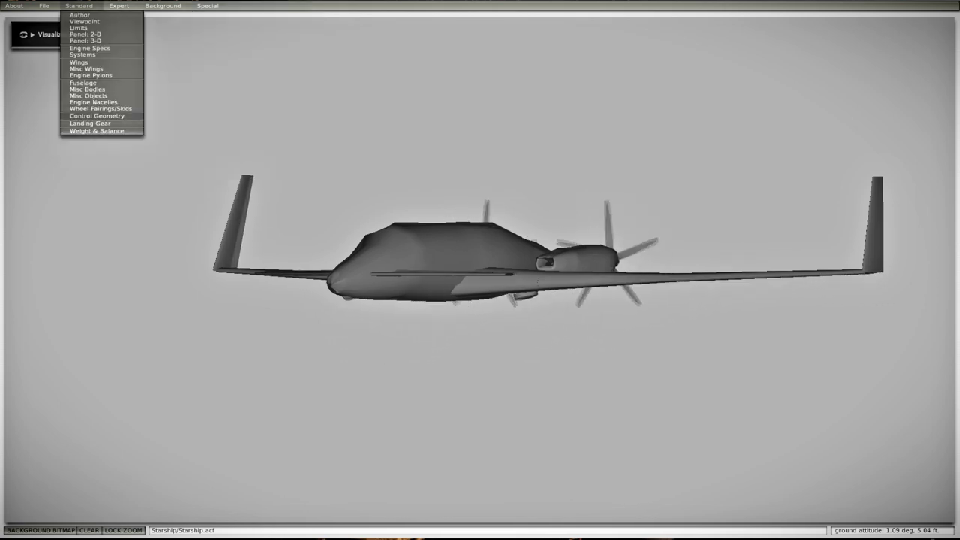
left_click(97, 131)
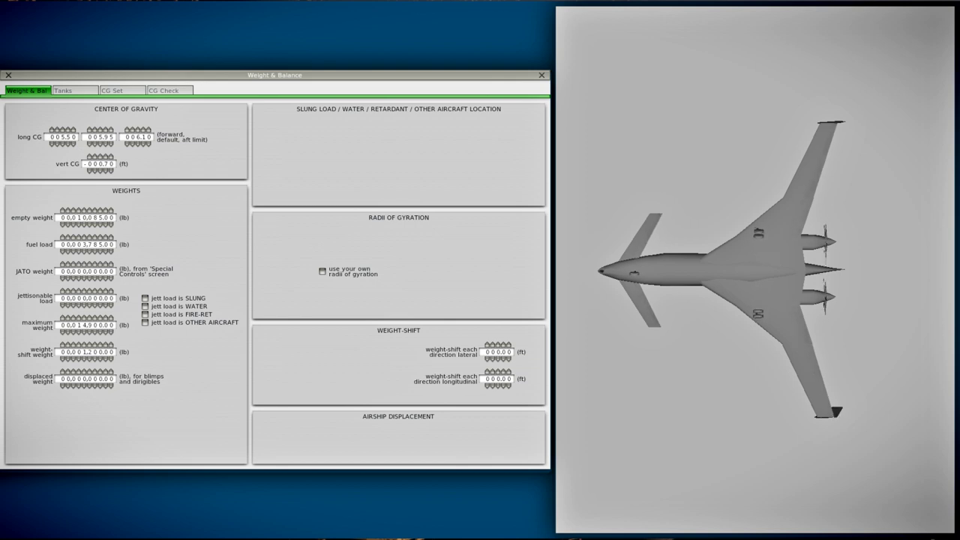
left_click(122, 90)
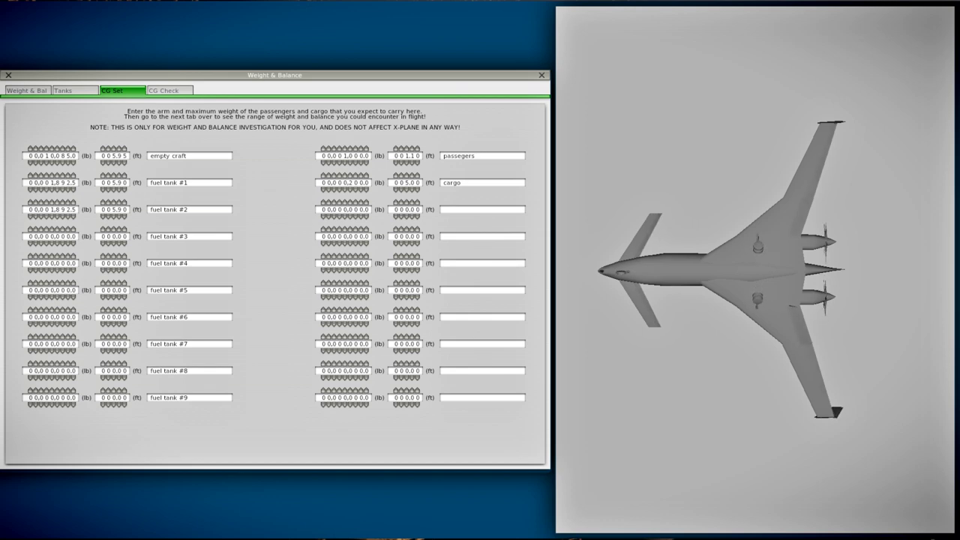
left_click(169, 90)
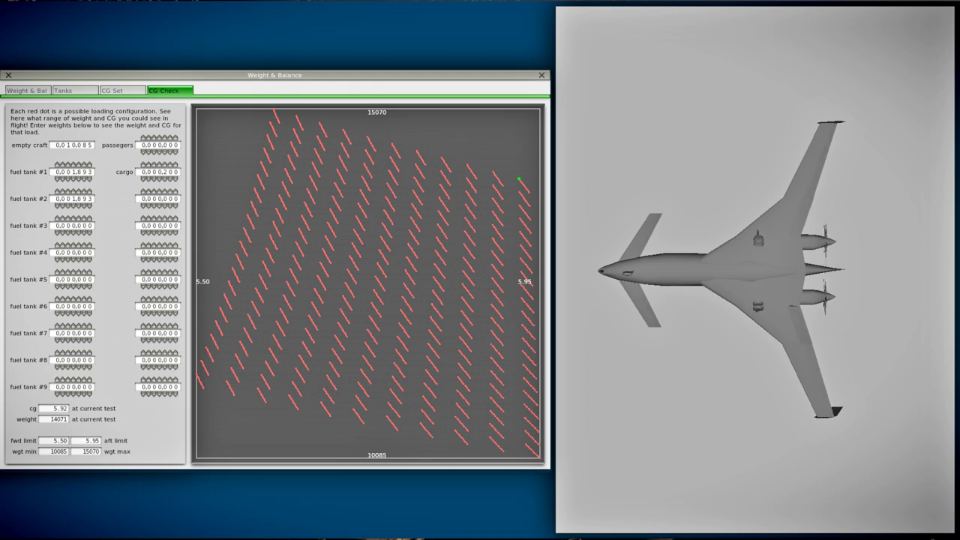
left_click(75, 91)
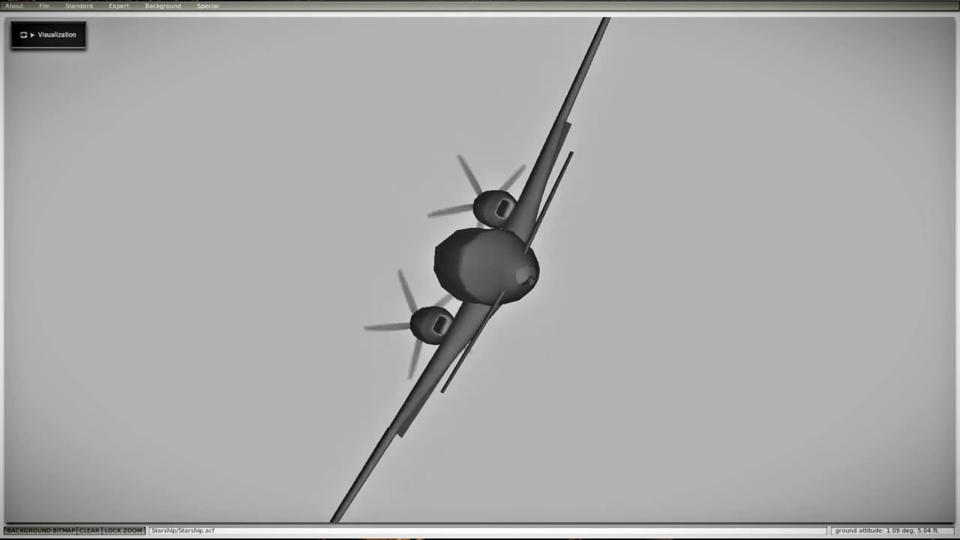
- Inspect the Avidyne PFD and MFD images on the 2-D instrument panel, and view the airframe again from the nose
left_click(79, 6)
left_click(86, 35)
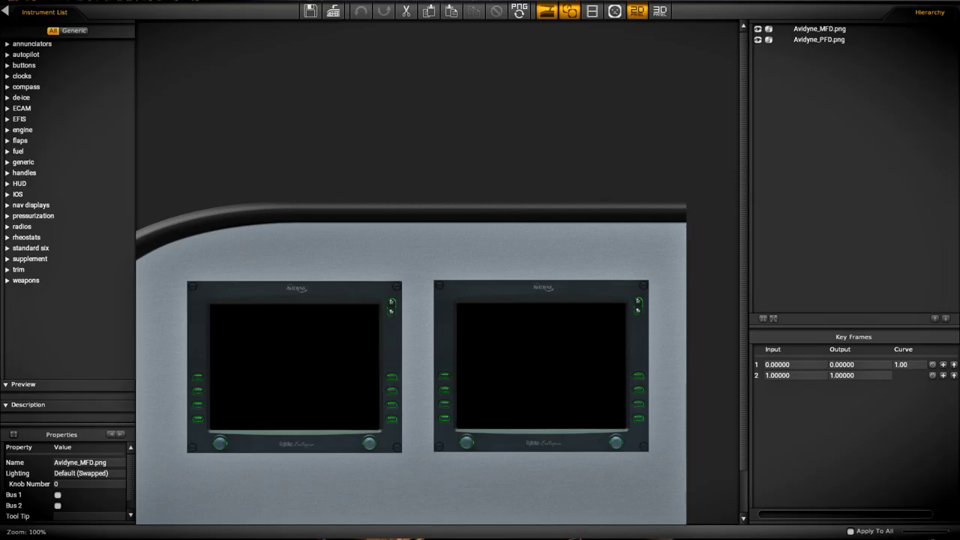
left_click(823, 39)
left_click(823, 28)
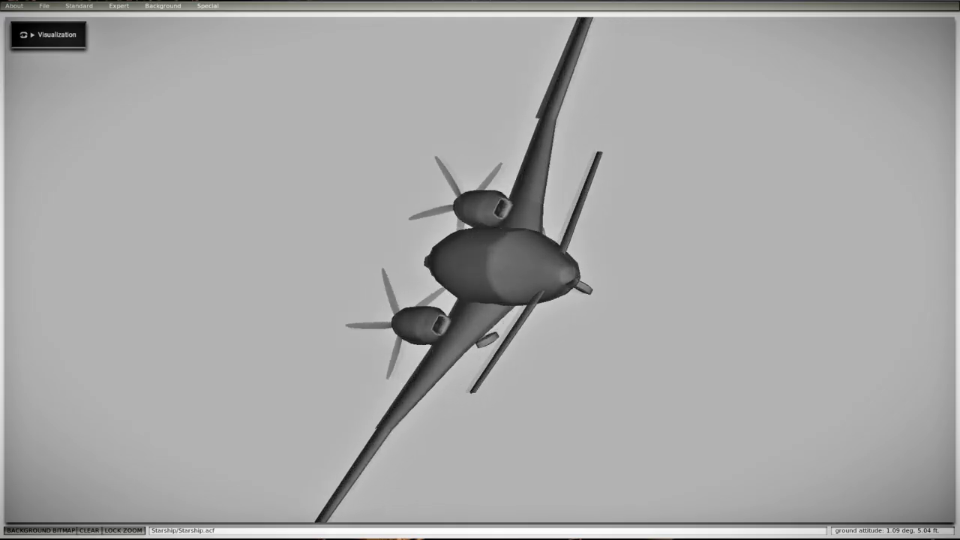
key("Right")
key("Up")
key("Down")
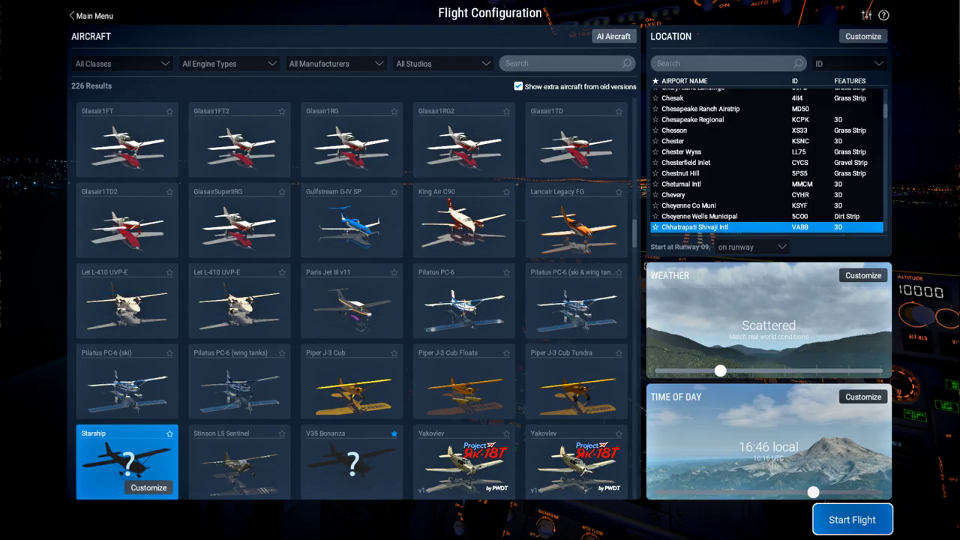
- In X-Plane's flight configuration, open the Starship's weight, balance and fuel settings and set the total internal fuel weight to 2983.8 lbs
left_click(149, 487)
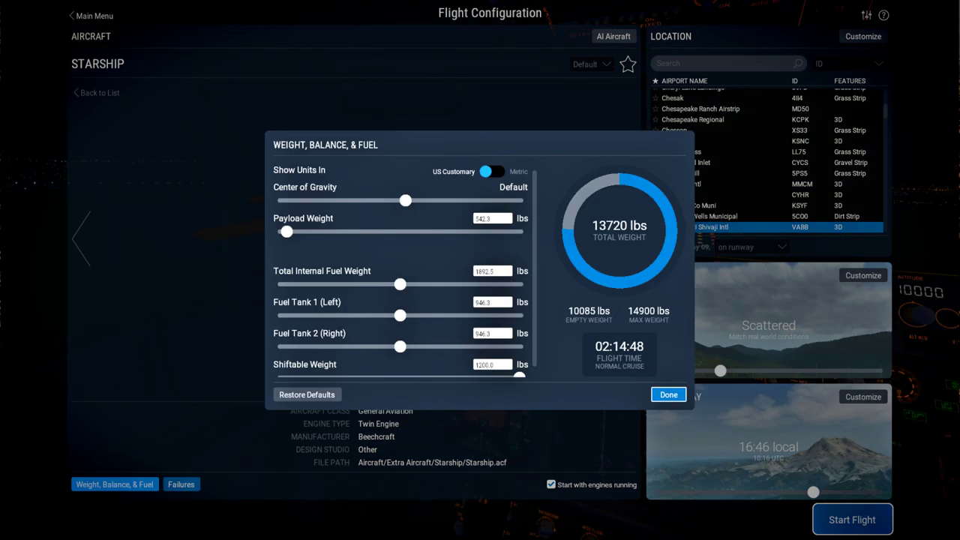
left_click(115, 485)
left_click_drag(400, 284, 470, 283)
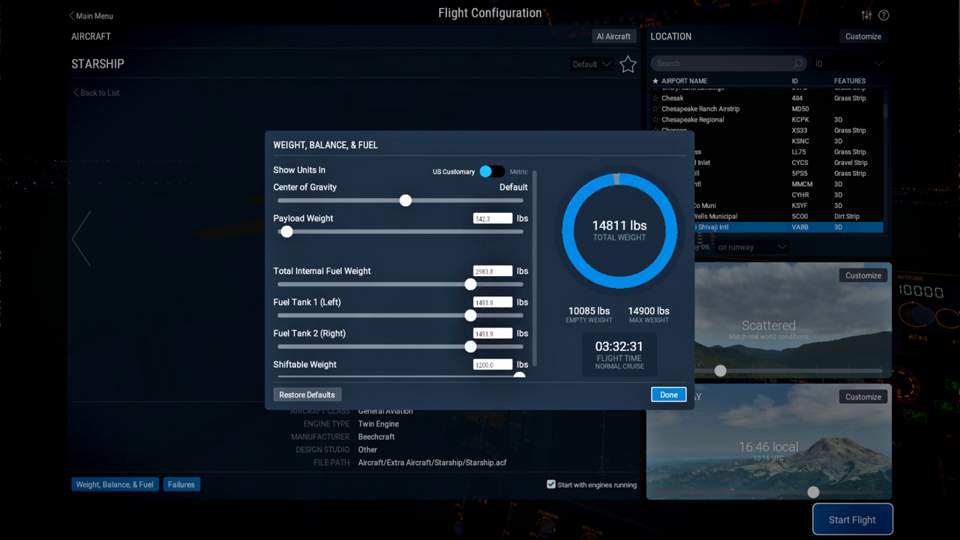
- Set the payload weight to 0 lbs and the shiftable weight to 1195.2 lbs
scroll(401, 270, "down", 1)
mouse_move(519, 369)
left_mouse_down()
mouse_move(304, 369)
mouse_move(512, 368)
left_mouse_up()
left_click_drag(287, 223, 281, 223)
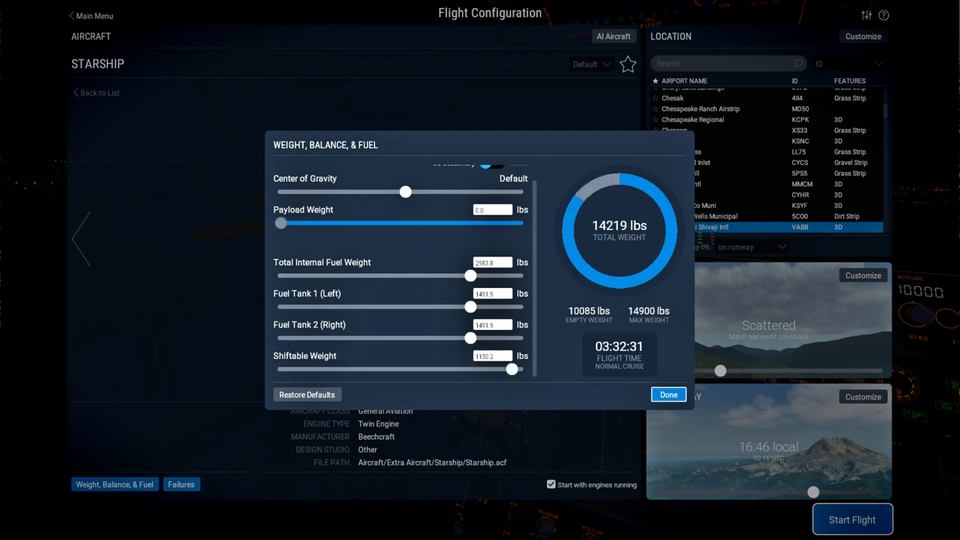
mouse_move(512, 369)
left_mouse_down()
mouse_move(520, 369)
mouse_move(441, 368)
mouse_move(519, 368)
left_mouse_up()
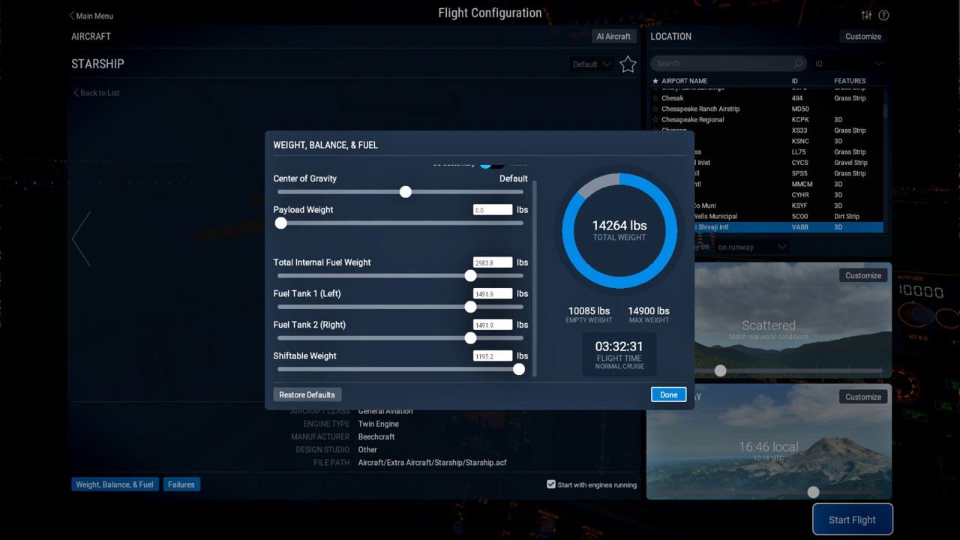
- Set the total internal fuel weight to 2590.8 lbs, accept the loading and start the flight at Chhatrapati Shivaji Intl
left_click_drag(471, 275, 444, 276)
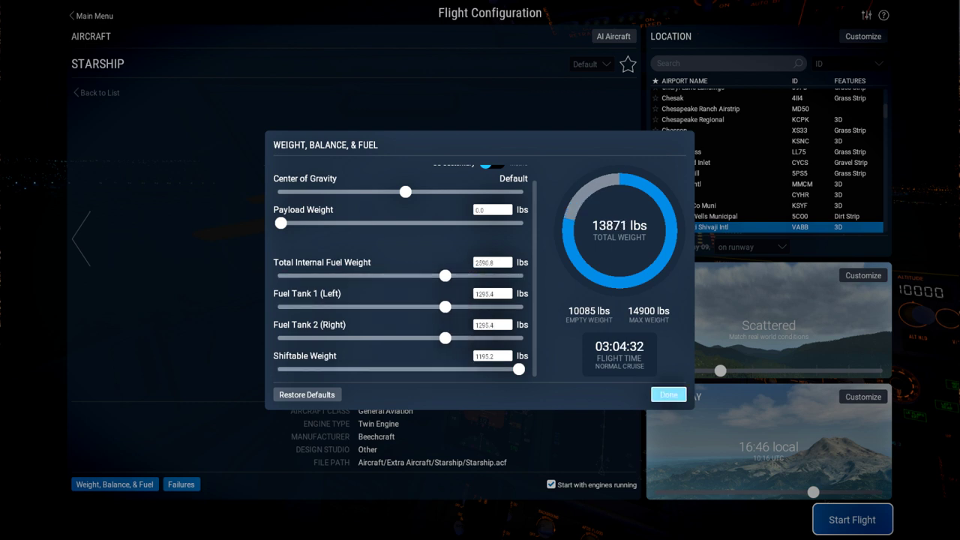
left_click(669, 395)
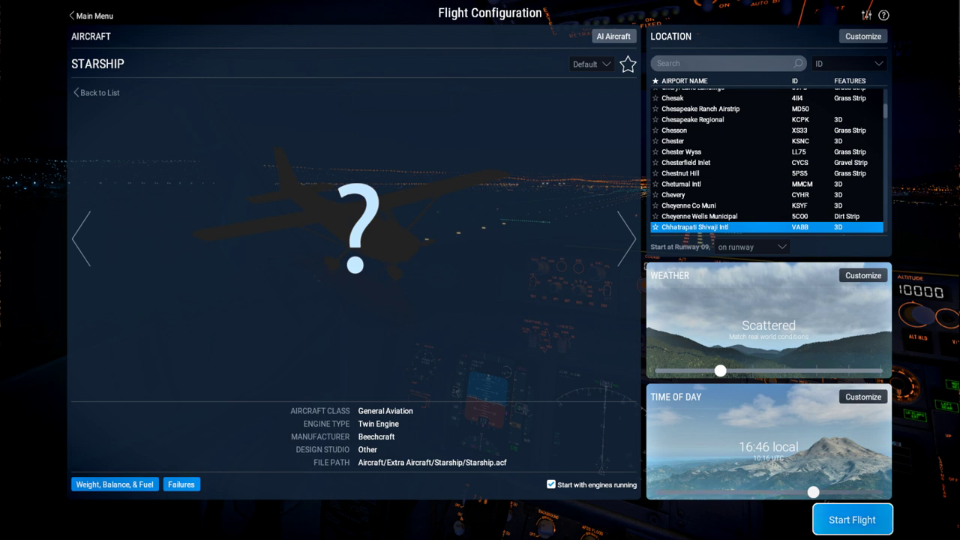
left_click(853, 520)
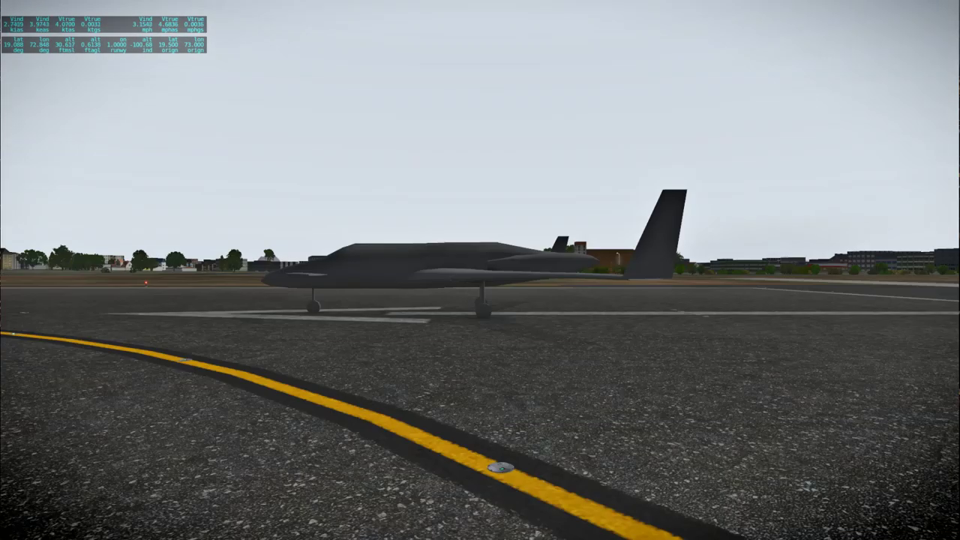
- Examine the Starship parked on the runway from its side and from above and behind the engines
key("Up")
key("Right")
key("Down")
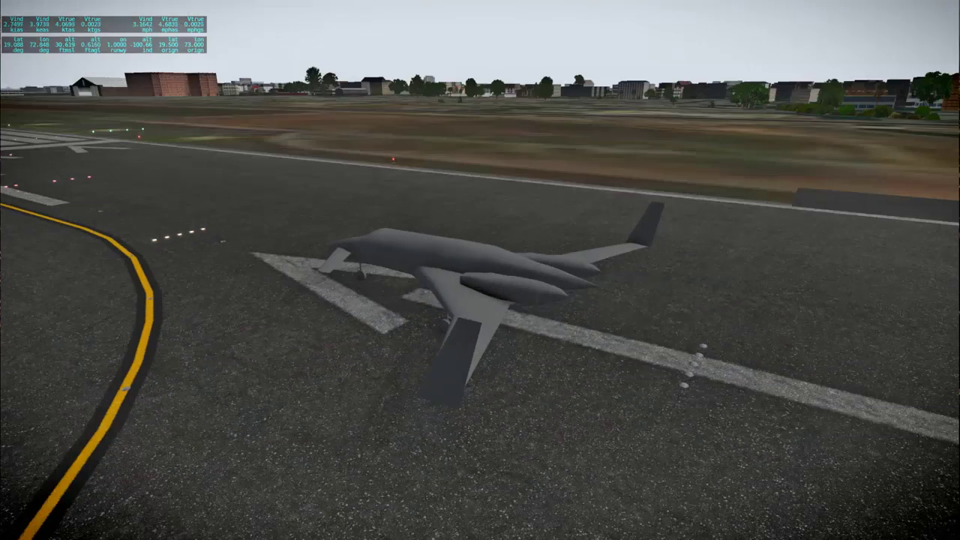
key("Right")
key("Up")
key("Right")
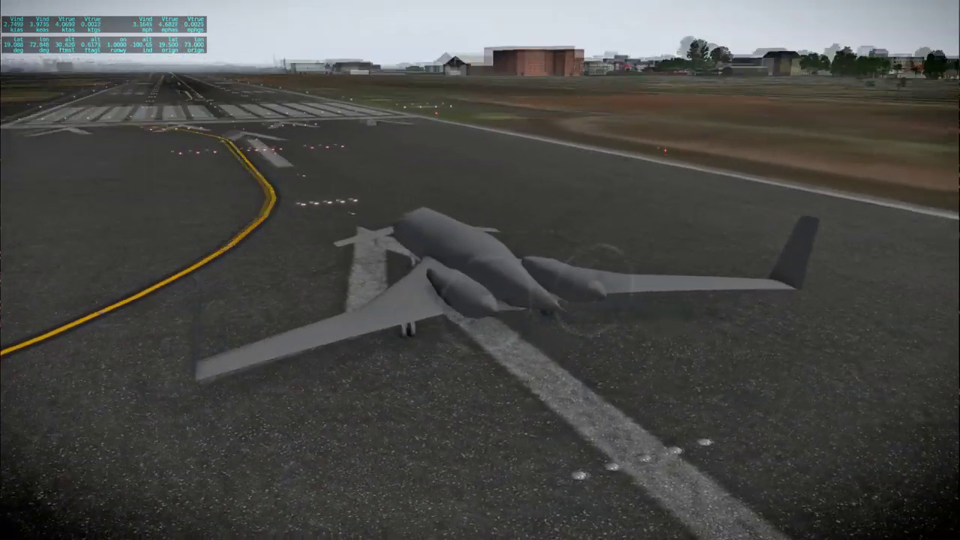
- Examine the parked aircraft around its side to a raised view ahead of the nose, covering canard, wings and nacelles
key("Down")
key("Left")
key("Up")
key("Left")
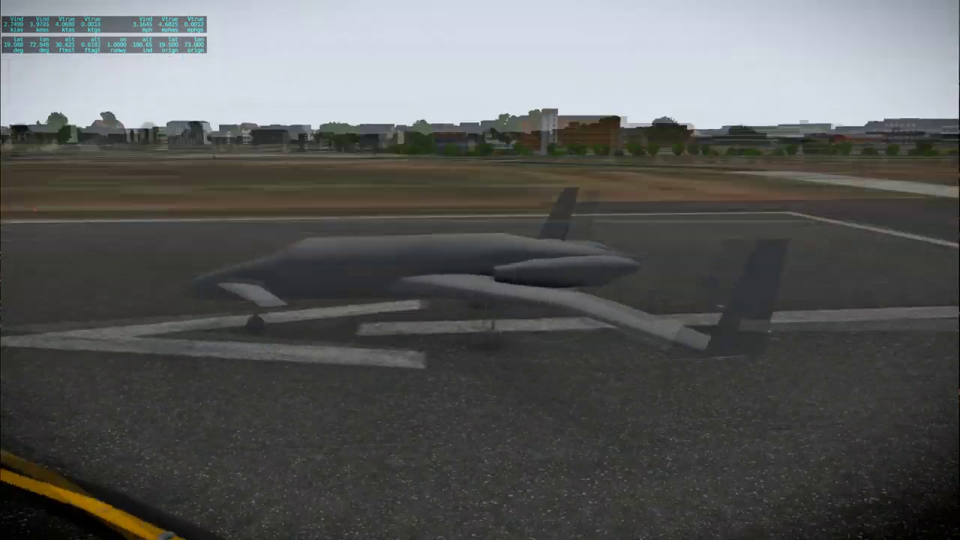
key("Left")
key("Up")
key("Left")
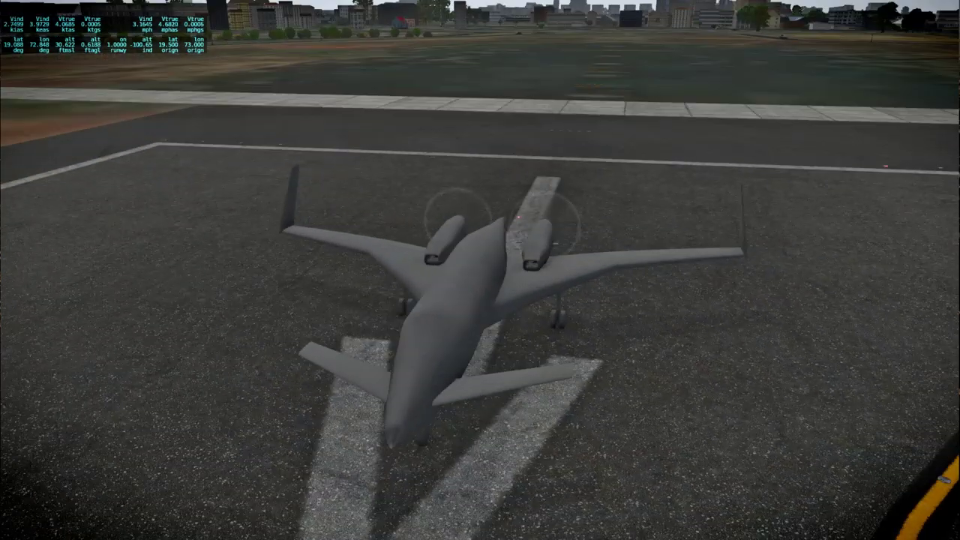
key("Down")
key("Down")
key("Down")
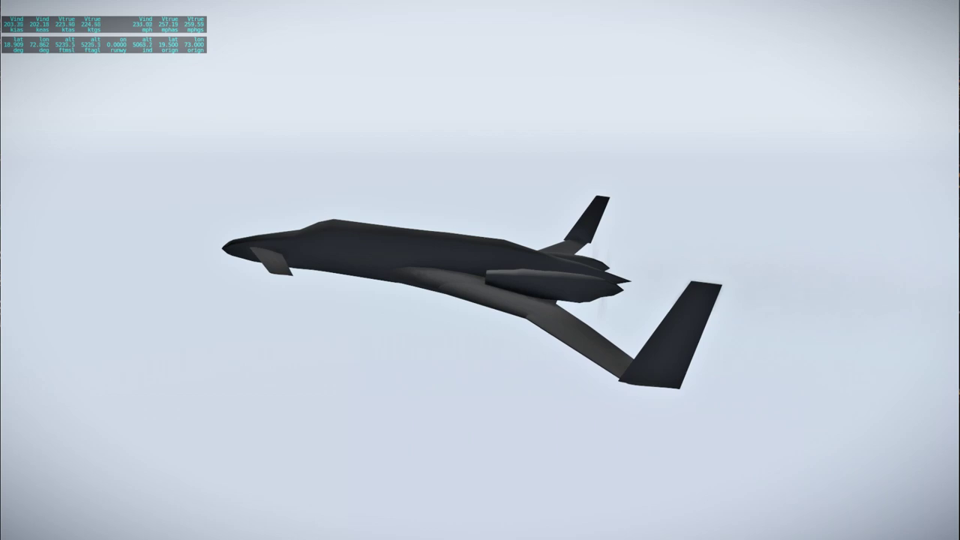
- Enable the cockpit display of Trim, flap, stats, & speedbrakes in the simulator's data output settings
left_click(935, 8)
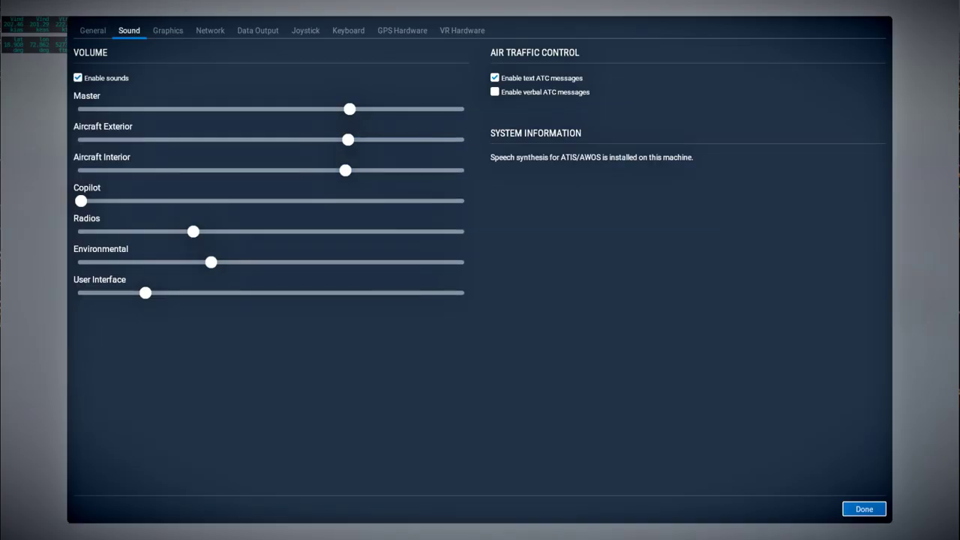
left_click(257, 30)
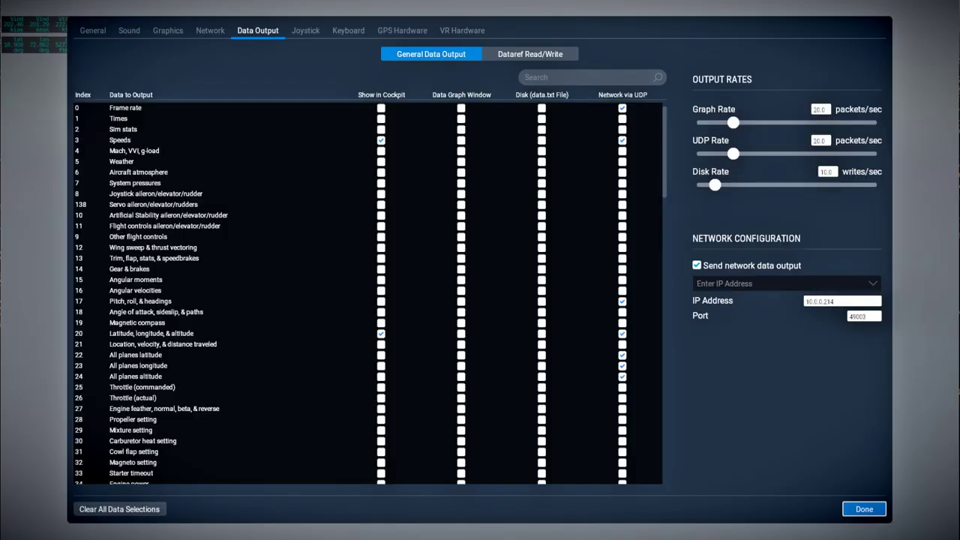
scroll(367, 293, "down", 5)
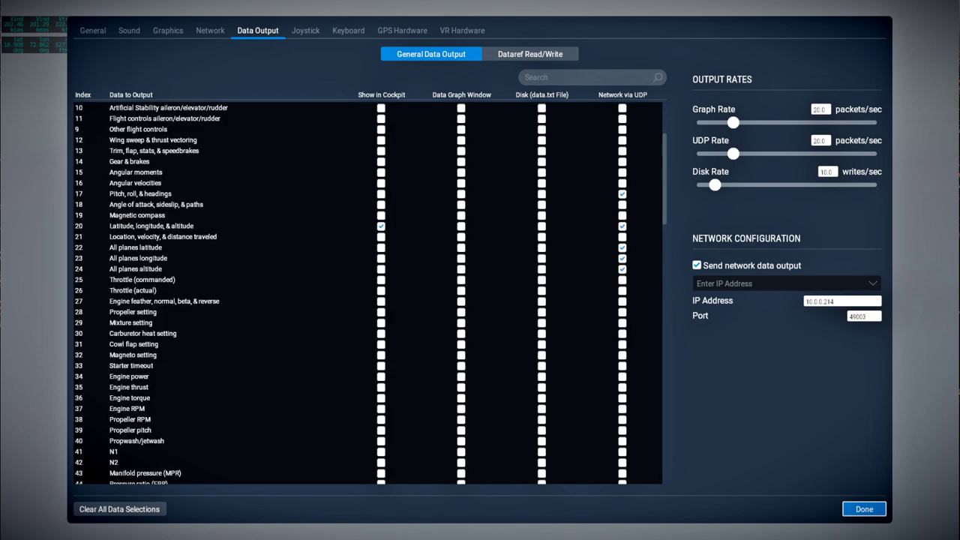
scroll(368, 292, "down", 8)
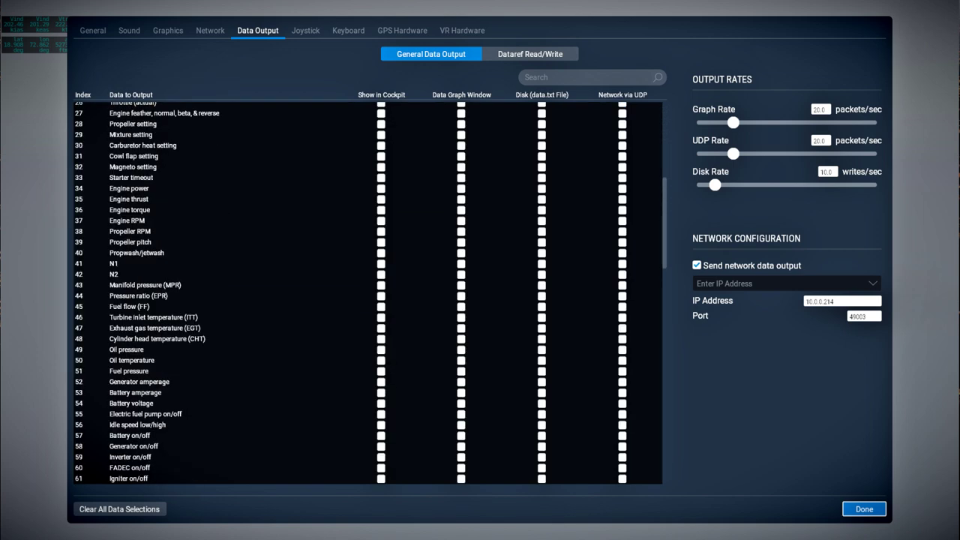
scroll(367, 292, "up", 7)
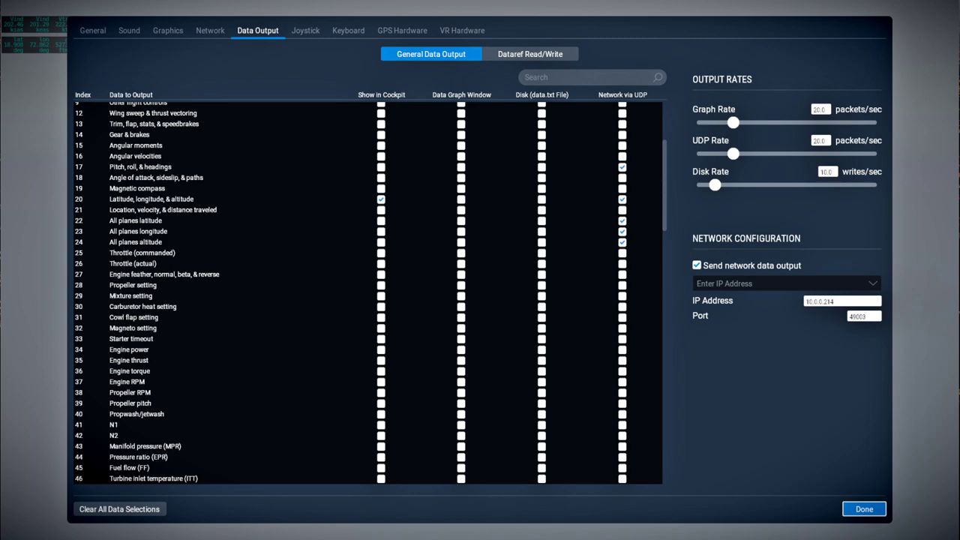
scroll(368, 293, "up", 2)
scroll(367, 293, "up", 3)
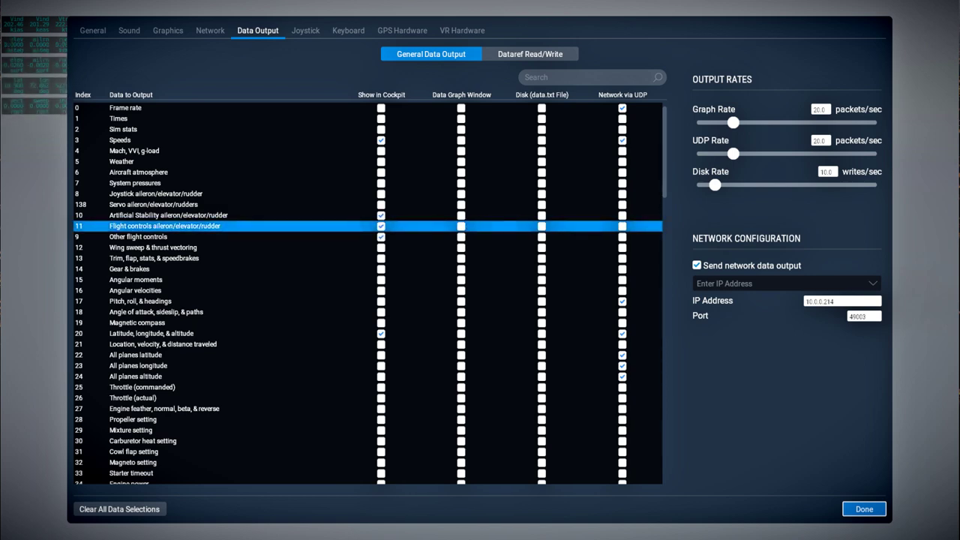
left_click(381, 258)
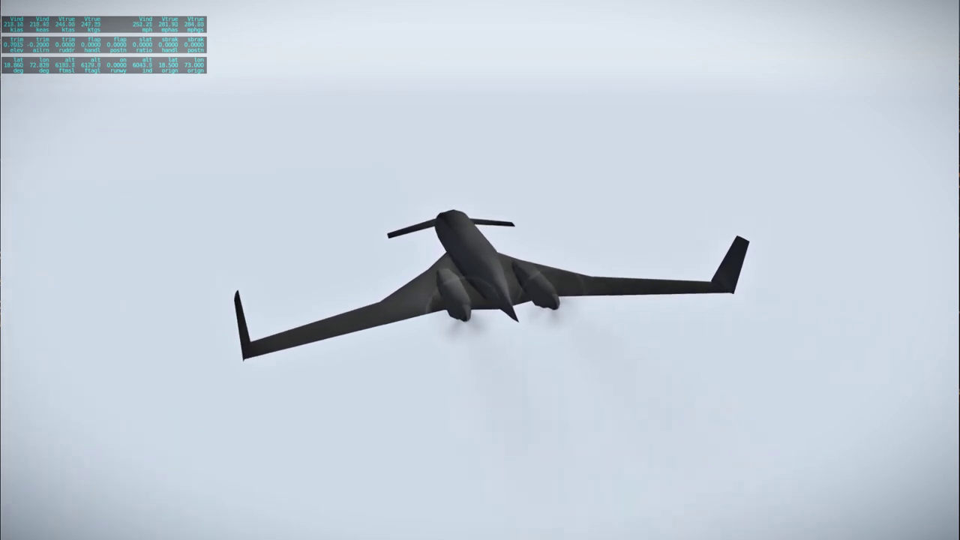
- Examine the Starship in flight from behind, from its side and from ahead of the nose, covering wings, winglets and canard
key("Left")
key("Down")
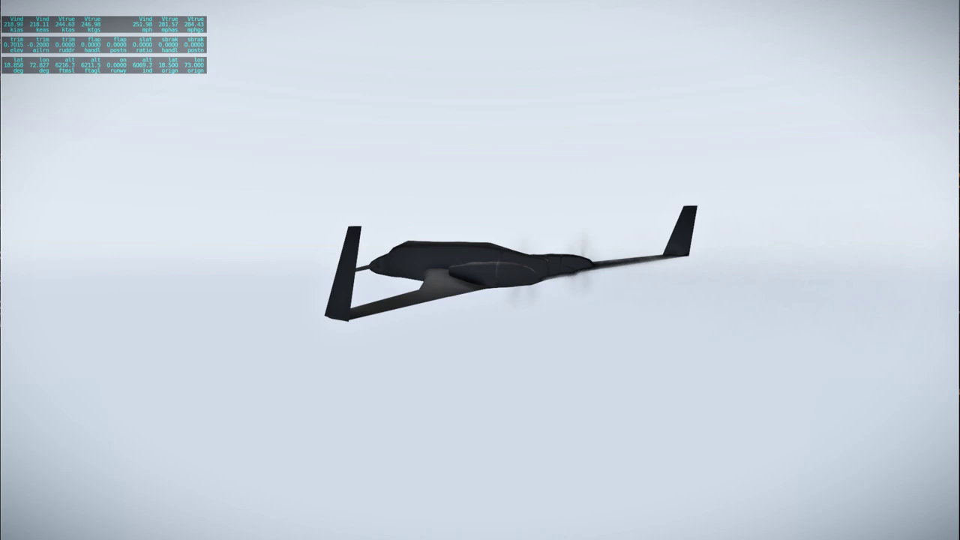
key("Left")
key("Up")
key("Right")
key("Down")
key("Left")
key("Up")
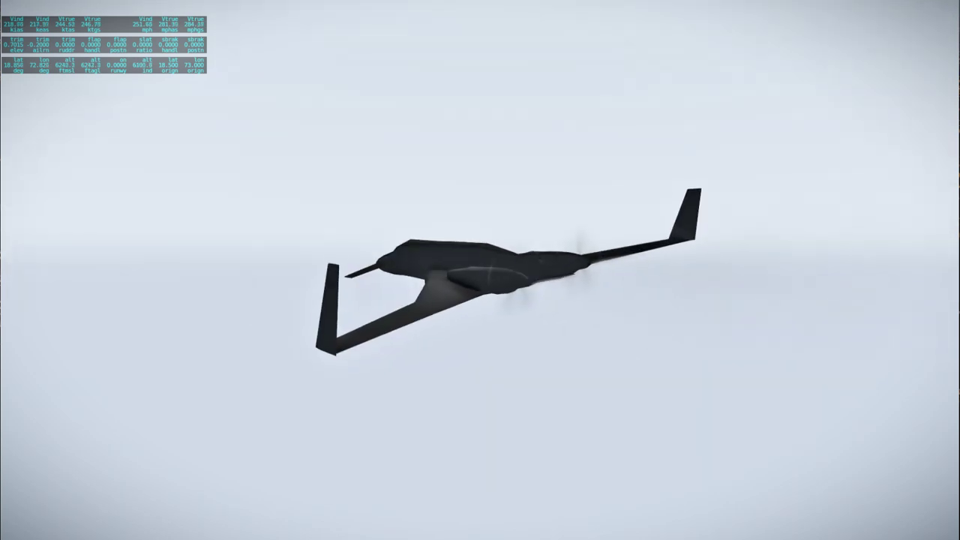
key("shift+7")
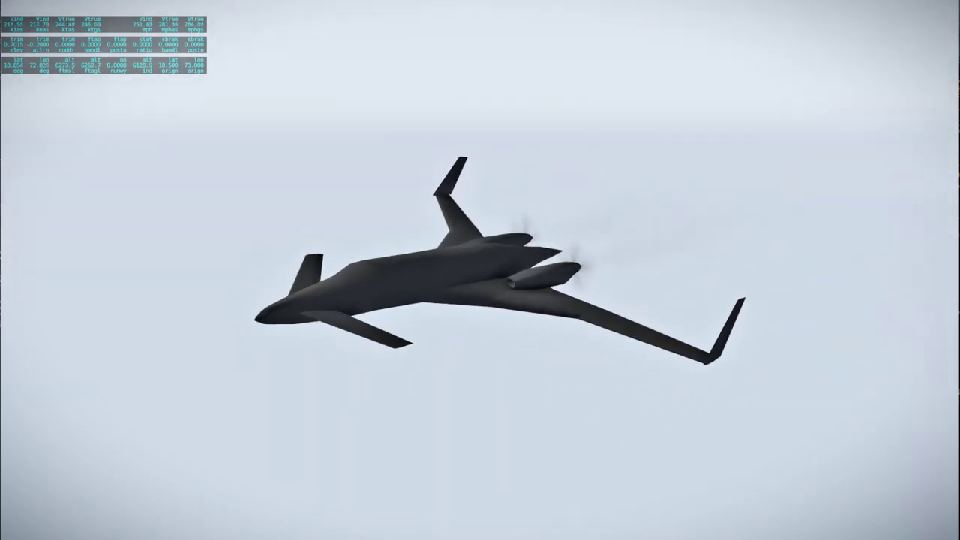